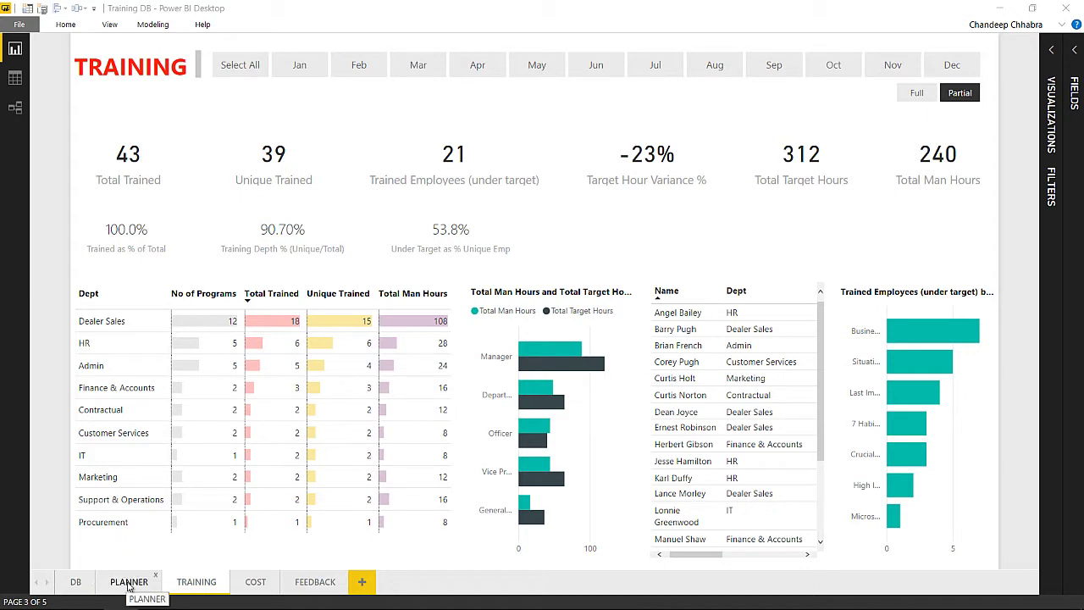
Look through the PLANNER, TRAINING, COST and FEEDBACK report pages, ending on the COST page
click(129, 583)
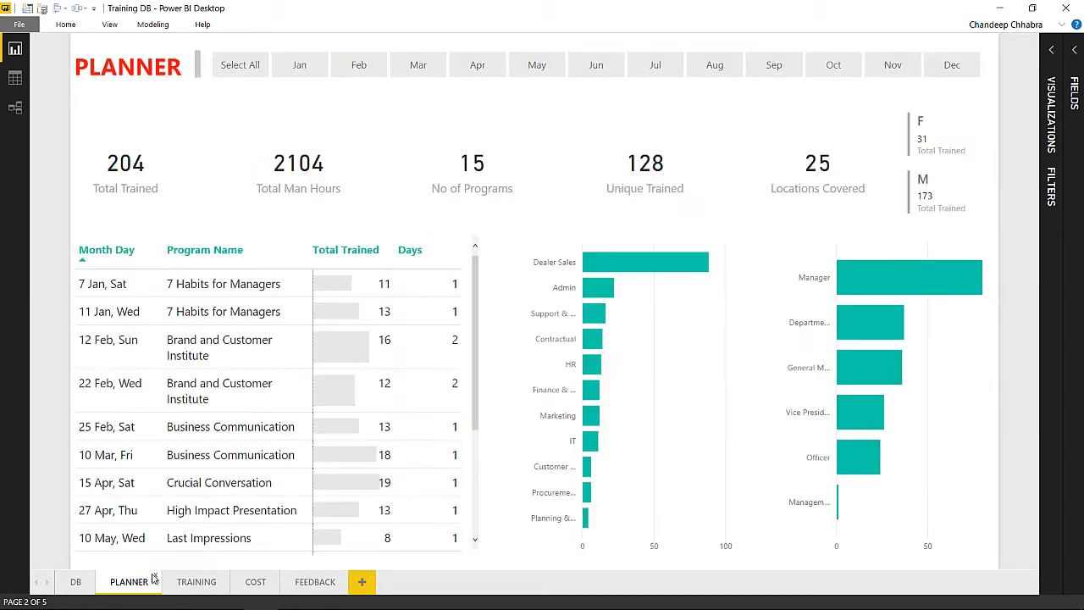
click(208, 582)
click(254, 582)
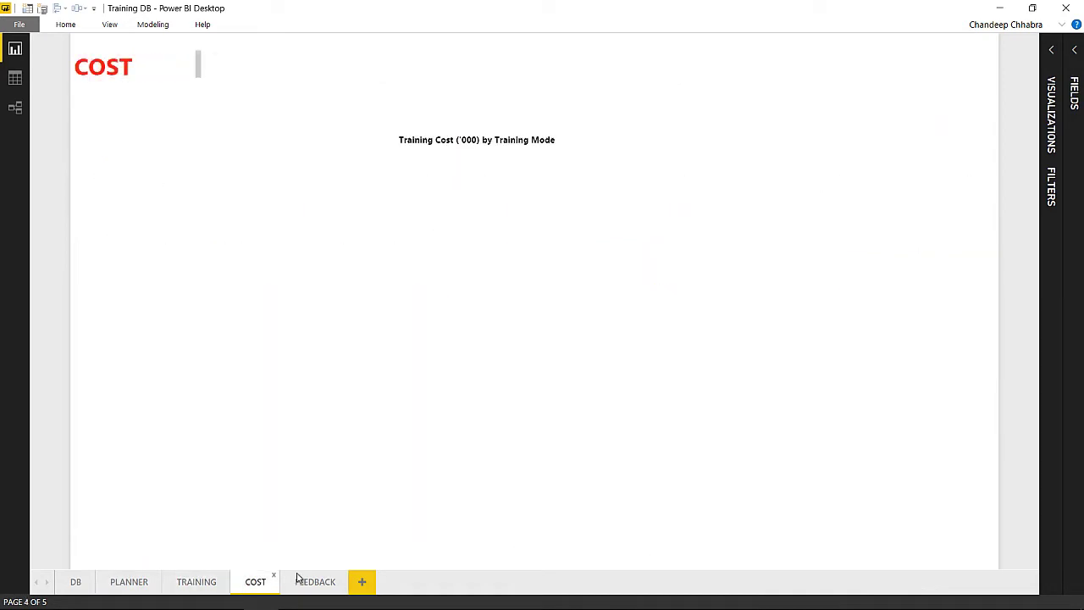
click(317, 583)
click(254, 583)
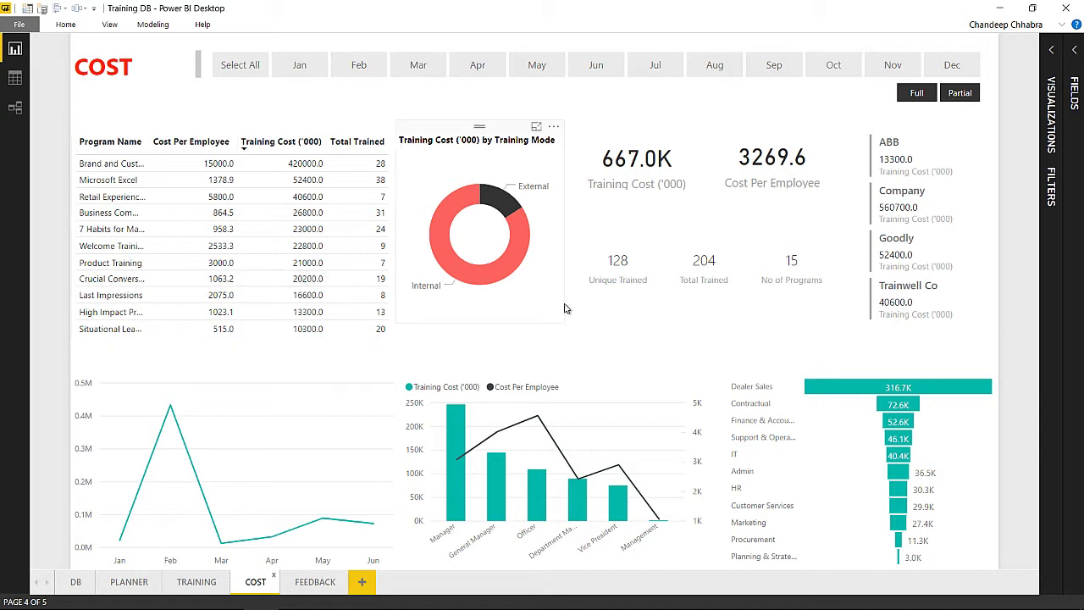
Cross-filter the COST page by the Internal slice of the training mode donut chart and clear the filter again
click(503, 265)
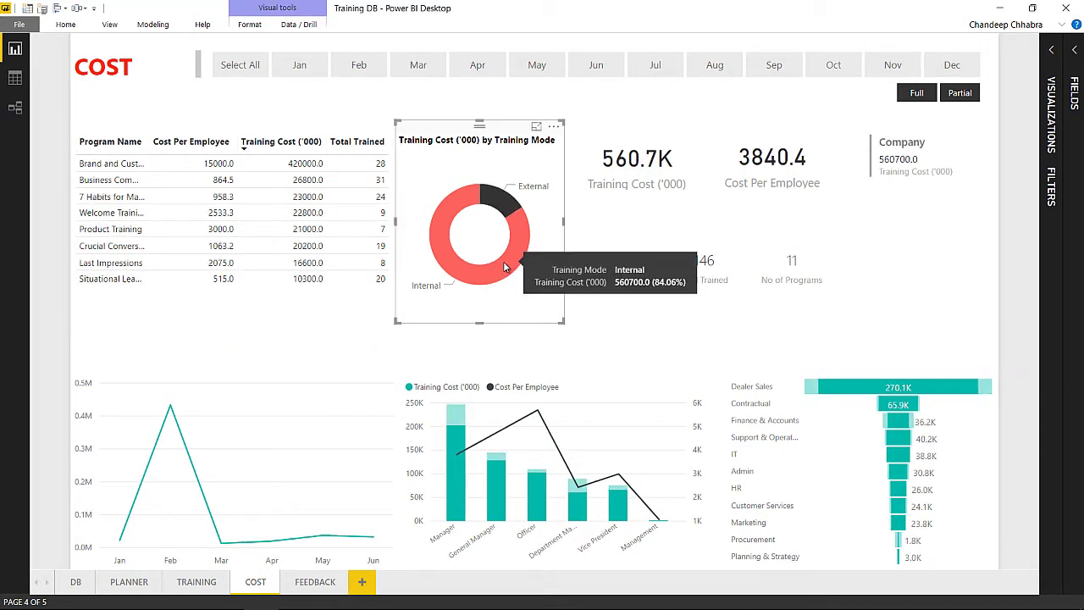
click(503, 262)
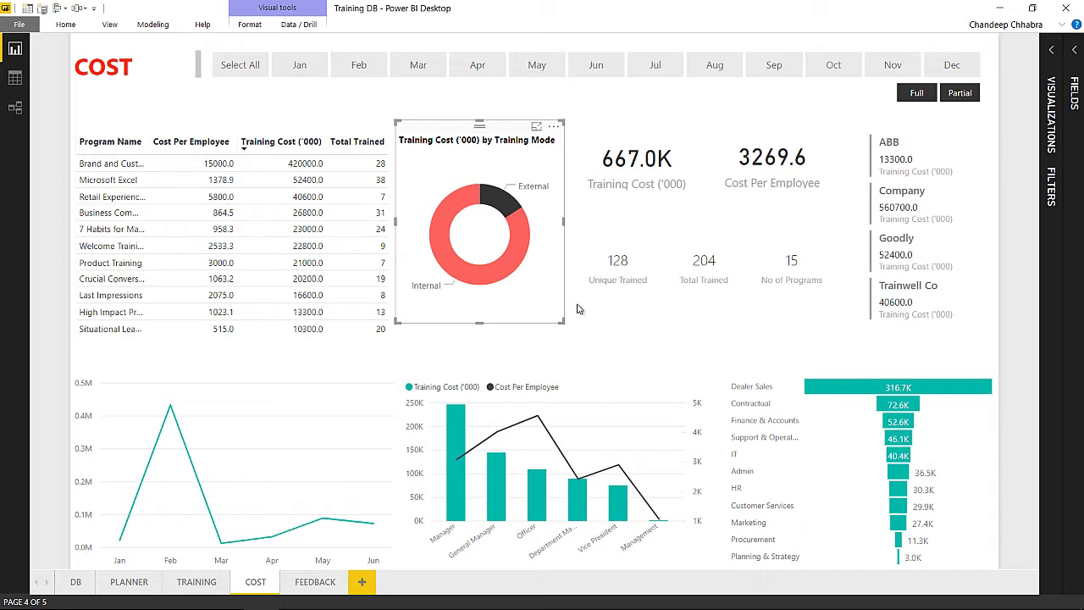
click(616, 334)
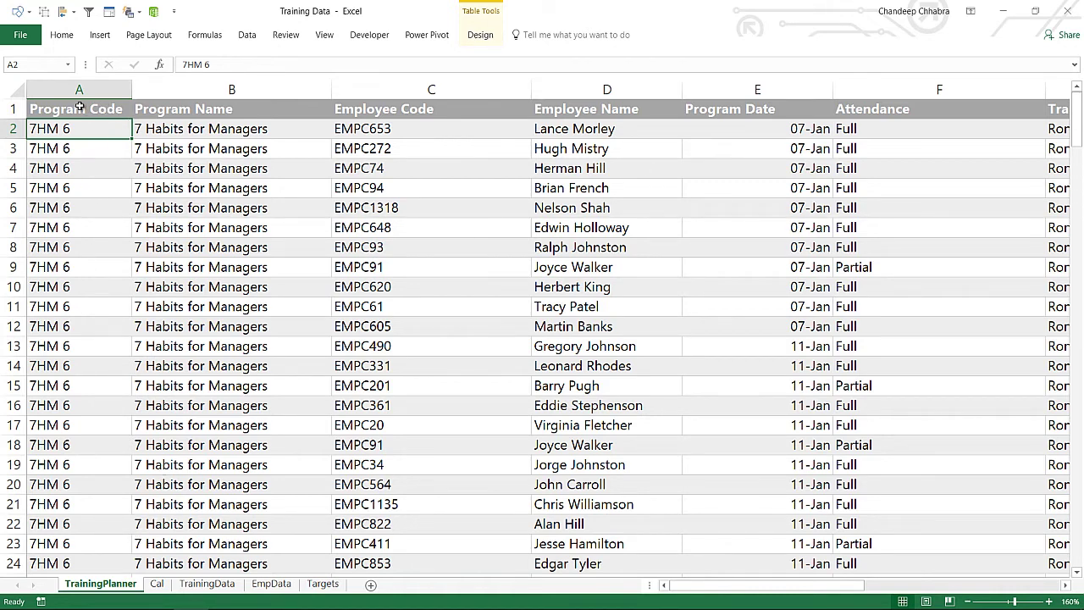
In the Training Data workbook in Excel, examine the TrainingPlanner headers from Program Code to Attendance
click(85, 110)
click(189, 107)
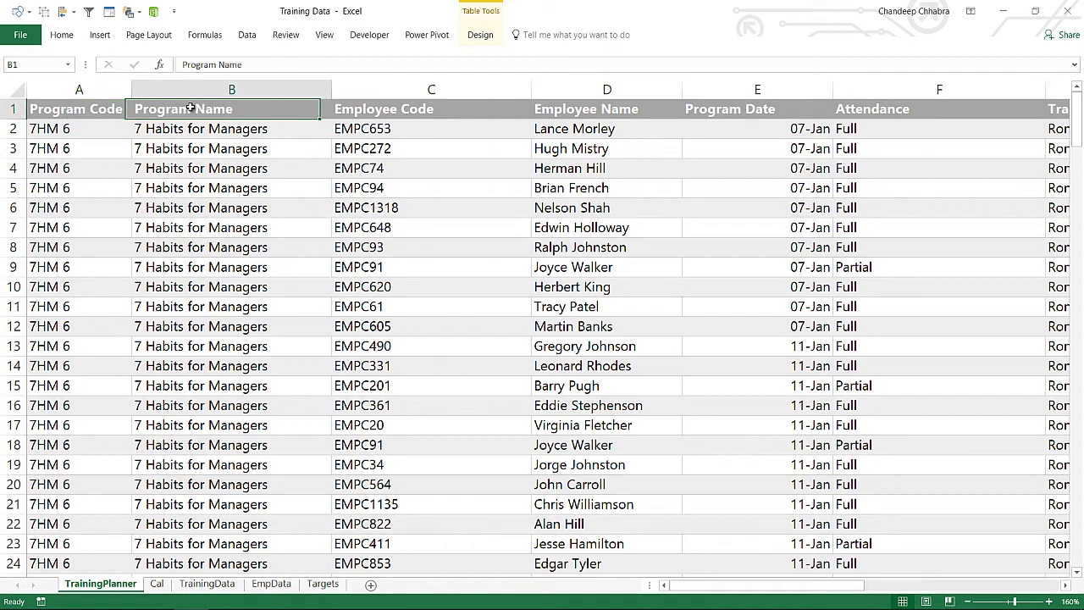
click(378, 110)
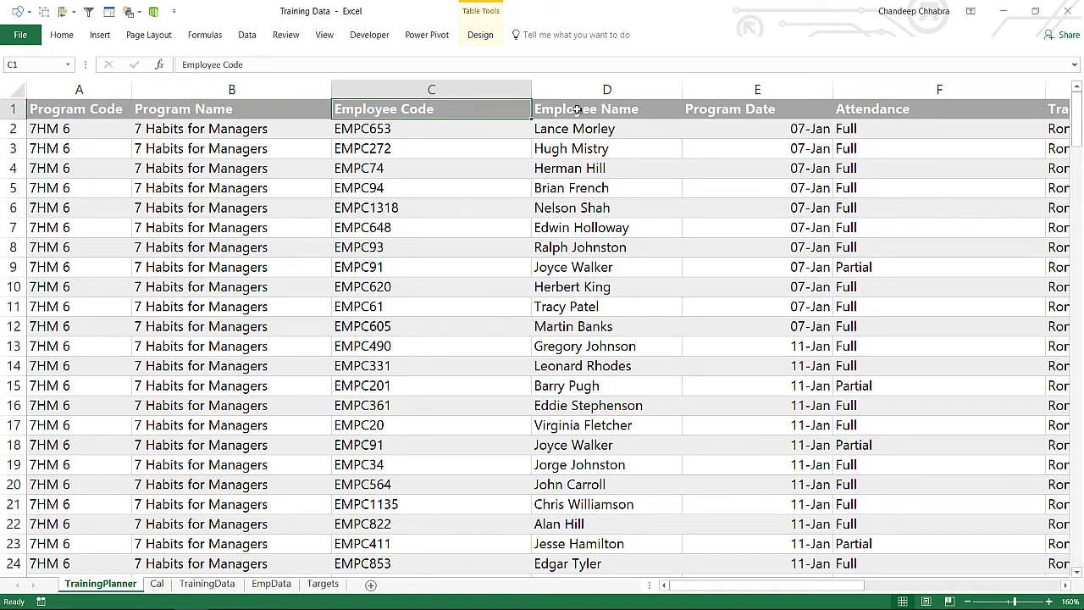
click(579, 110)
click(735, 112)
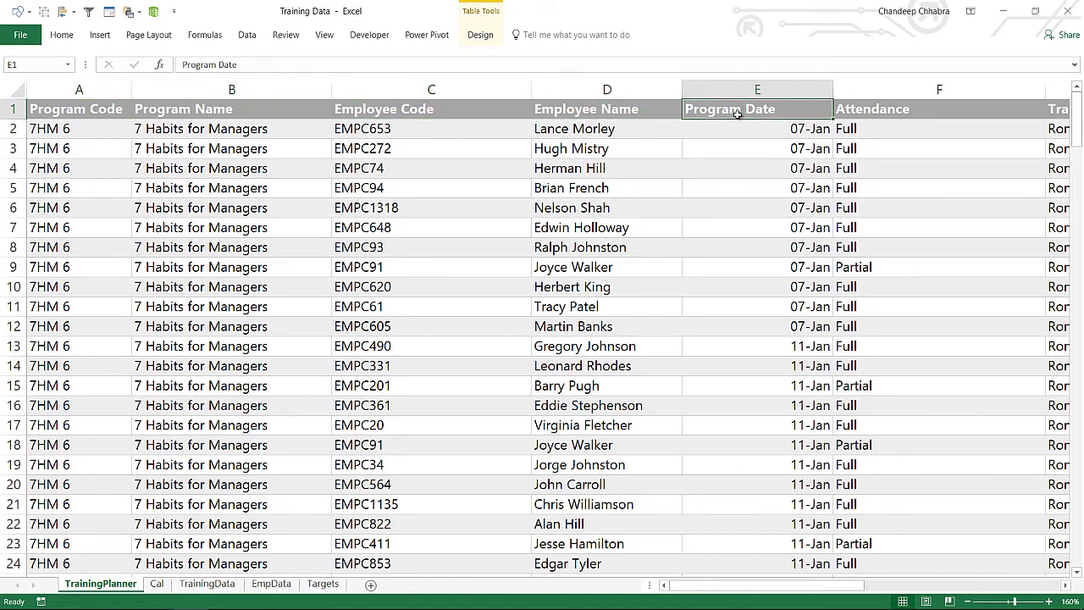
click(876, 113)
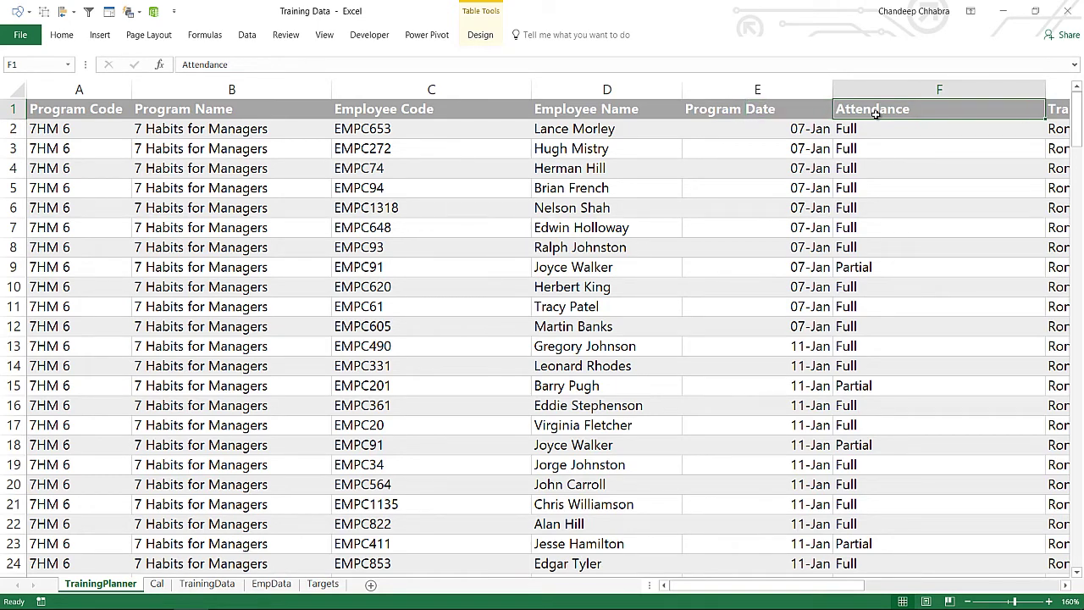
Examine the Trainer column and the feedback rating columns from Training Content onward, and return to the Program Code header
key(Right)
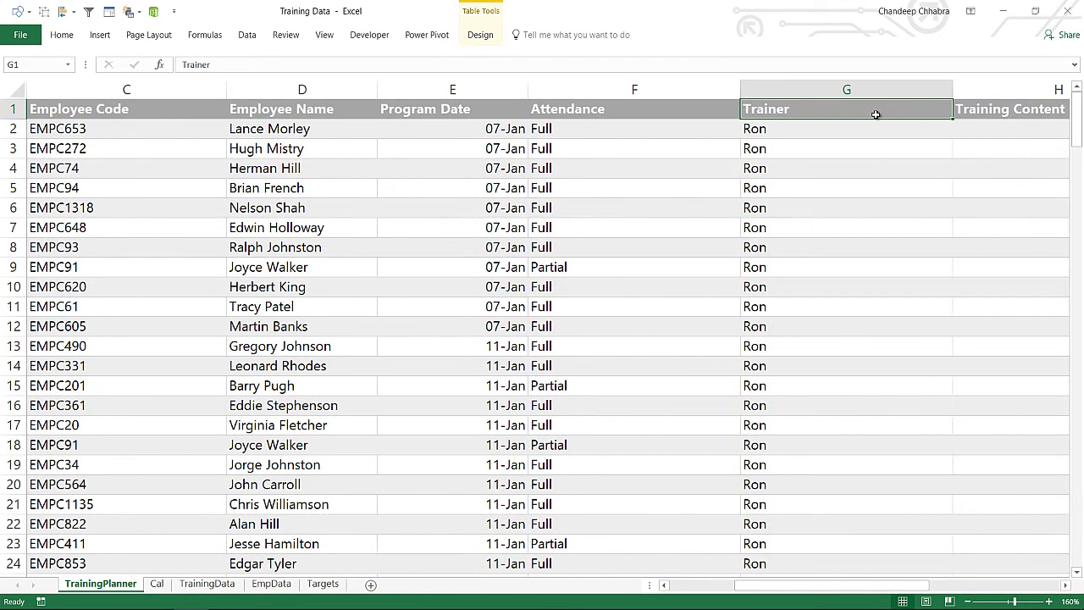
key(Left)
key(Right)
key(Down)
key(Down)
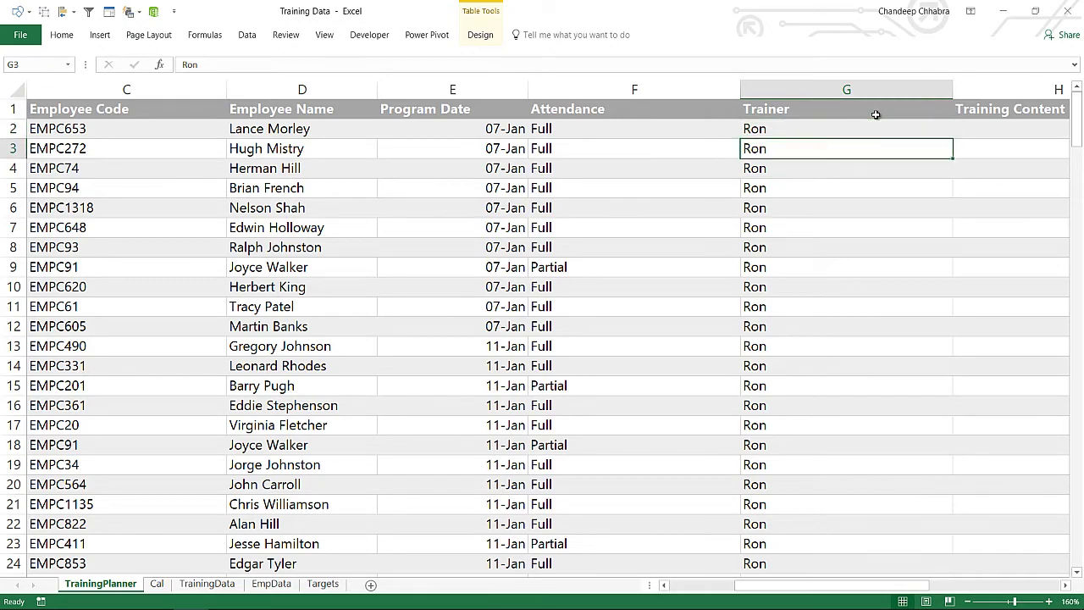
key(Right)
key(Up)
key(Up)
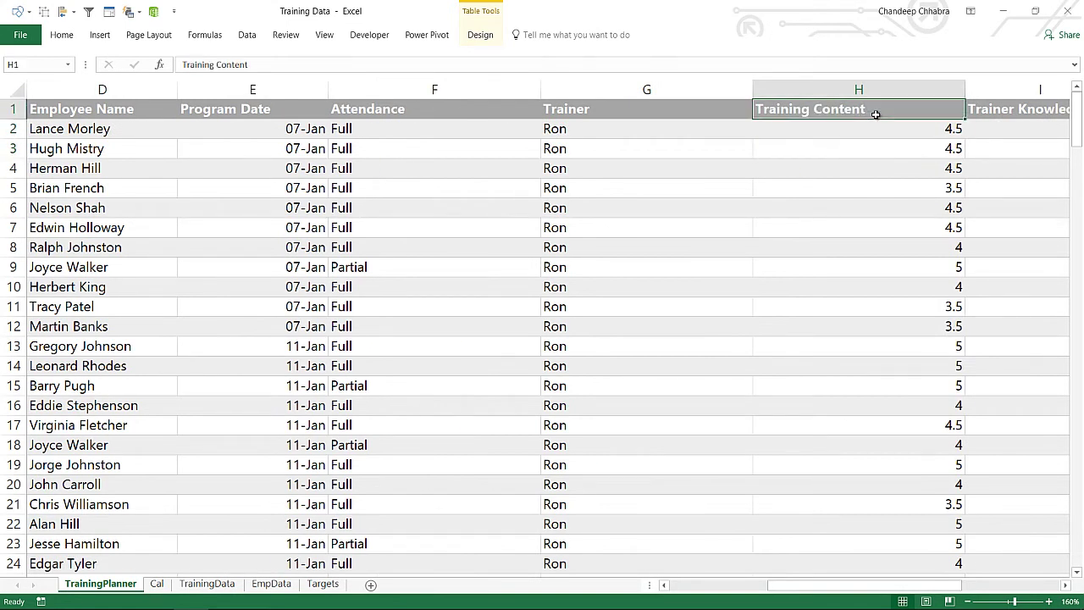
key(Right)
key(Right)
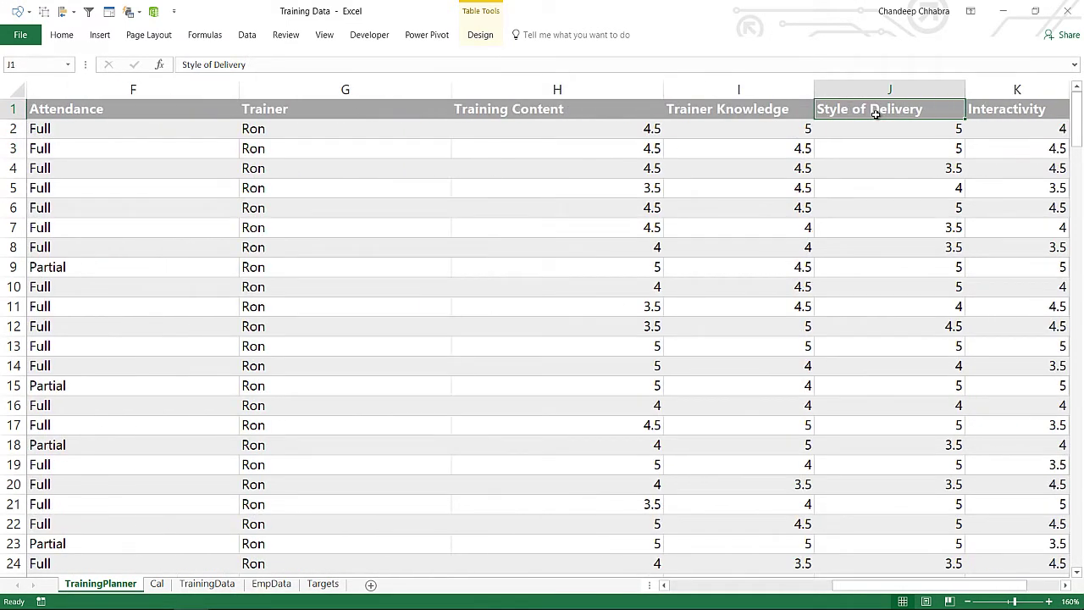
key(Right)
key(Right)
key(Left)
key(Left)
key(Left)
key(Left)
key(Left)
key(Left)
key(Left)
key(Left)
key(Left)
key(Left)
key(Left)
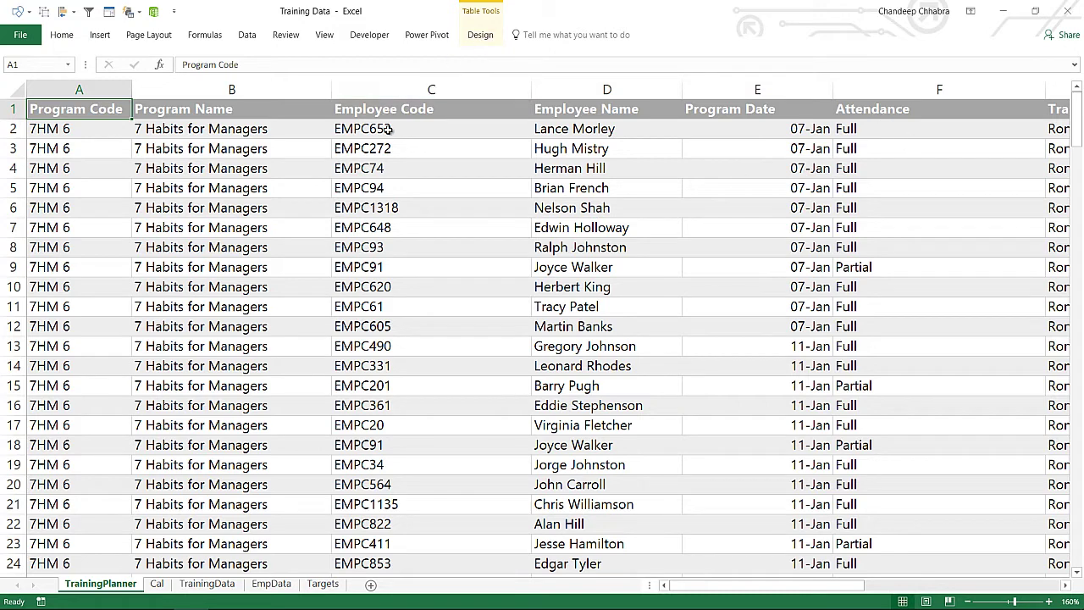
Highlight sample entries in the employee code, employee name, program date, program code and program name columns to inspect them
drag(386, 129, 388, 373)
drag(604, 135, 606, 385)
drag(796, 136, 797, 327)
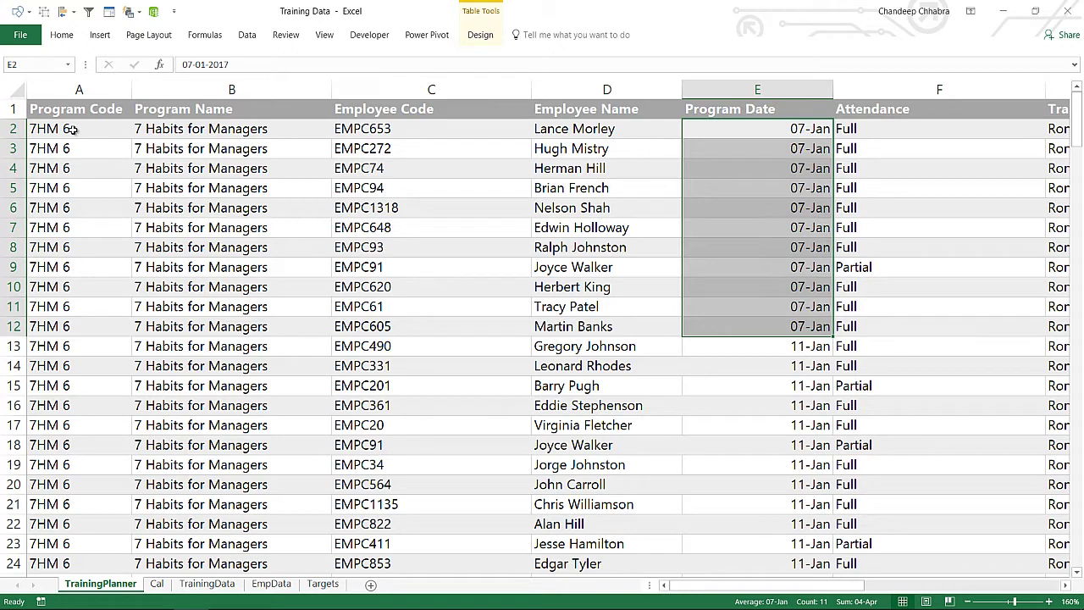
drag(72, 131, 69, 321)
drag(262, 129, 265, 339)
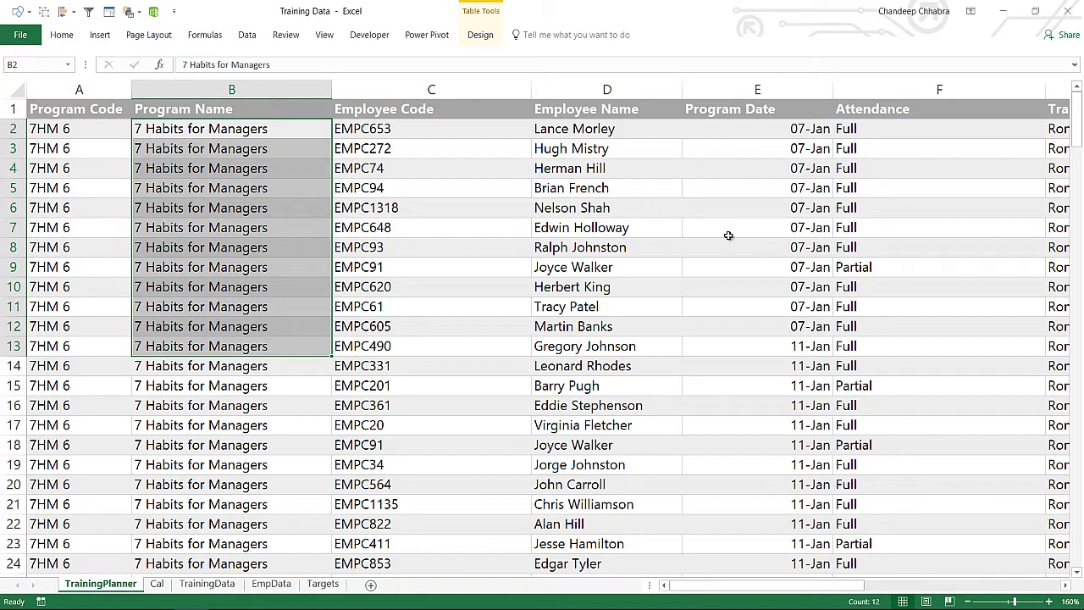
Examine row 7 of TrainingPlanner across to the feedback rating columns and back to its program code
click(728, 234)
key(Right)
key(Right)
key(Right)
key(Right)
key(Right)
key(Right)
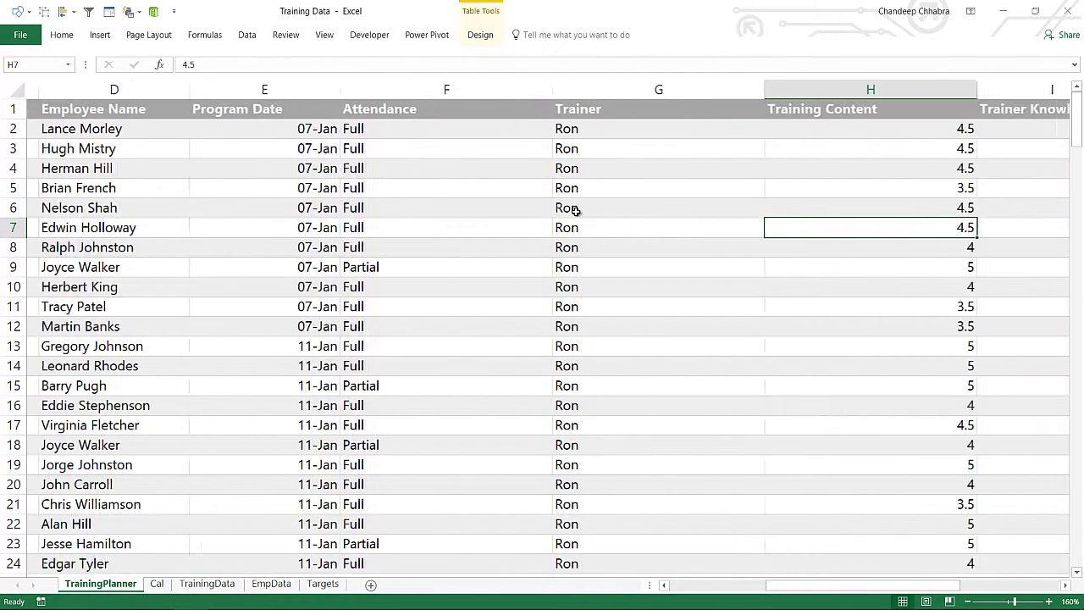
key(Left)
key(Left)
key(Left)
key(Left)
key(Left)
key(Left)
key(Left)
key(Left)
key(Left)
key(Left)
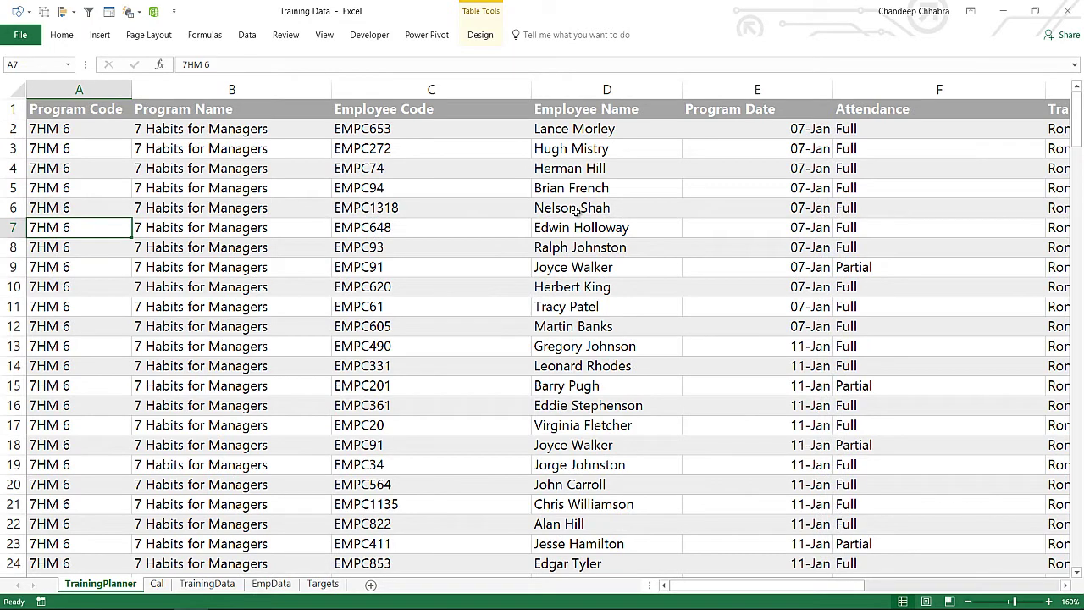
View the date list on the Cal sheet, and inspect the program names and initials on the TrainingData sheet
key(ctrl+Page_Down)
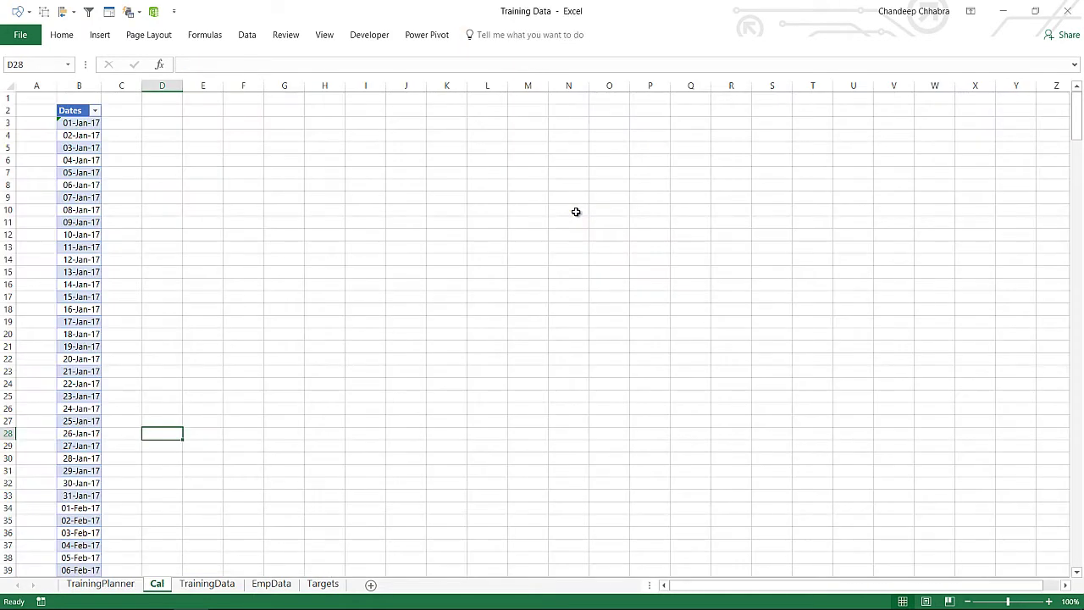
key(ctrl+Page_Down)
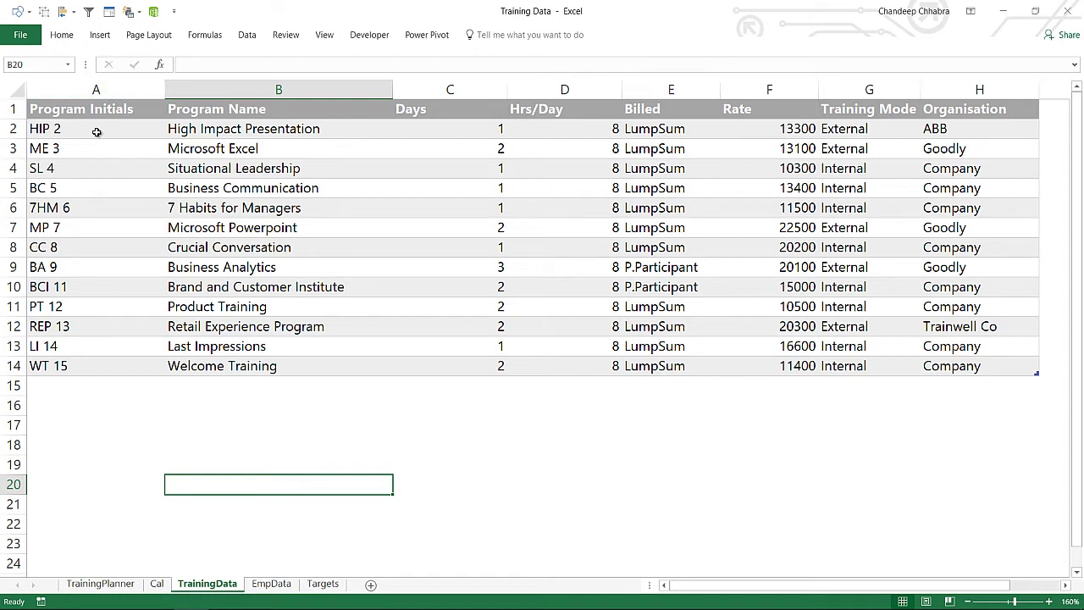
click(220, 131)
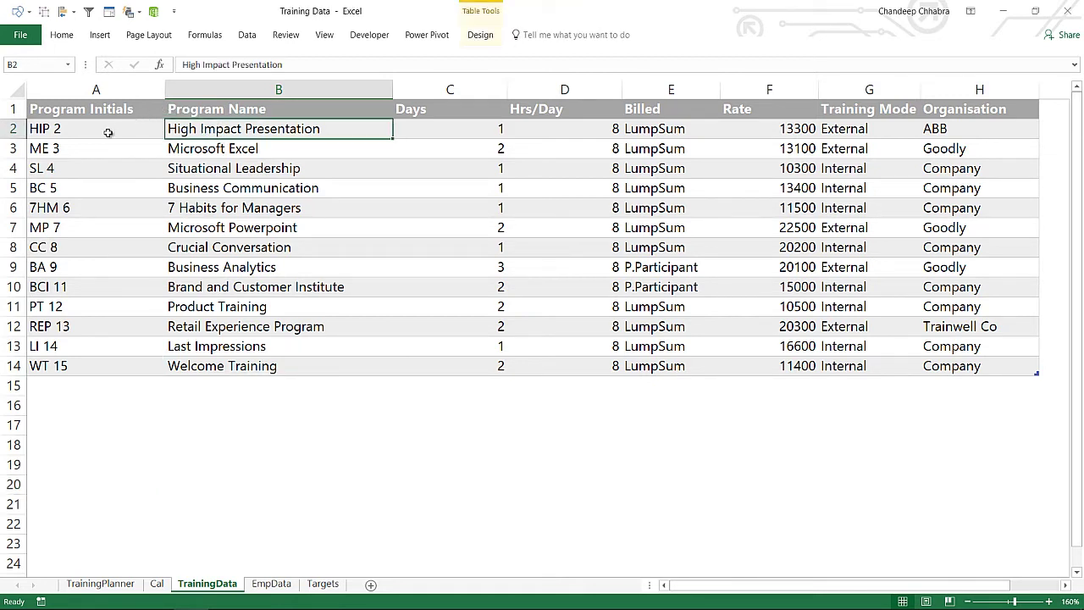
click(73, 134)
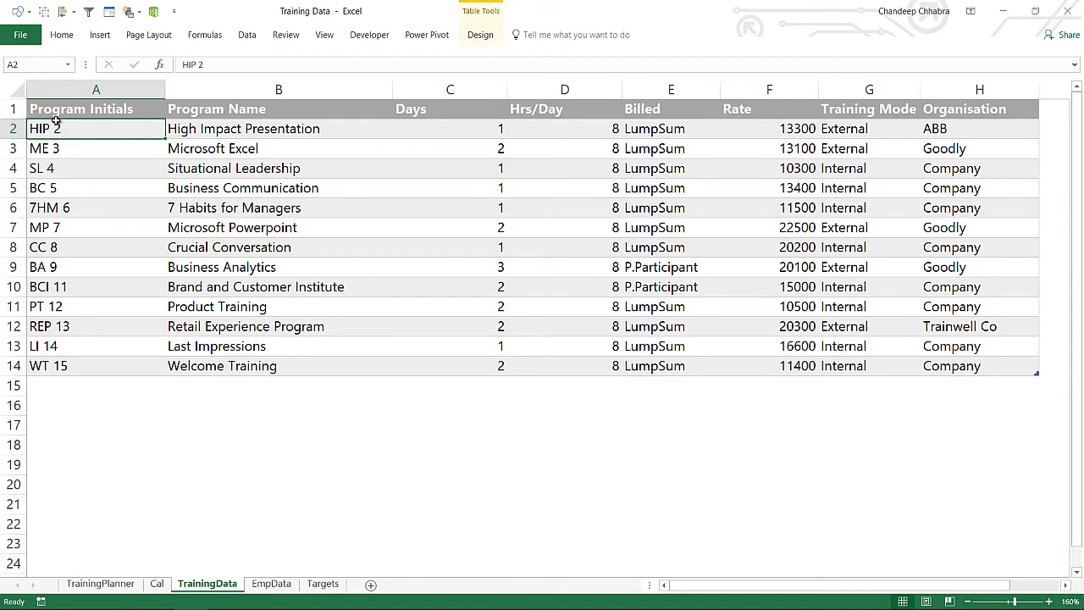
Inspect the first program's days, hours per day, billing type, rate, training mode and organisation in TrainingData
click(441, 128)
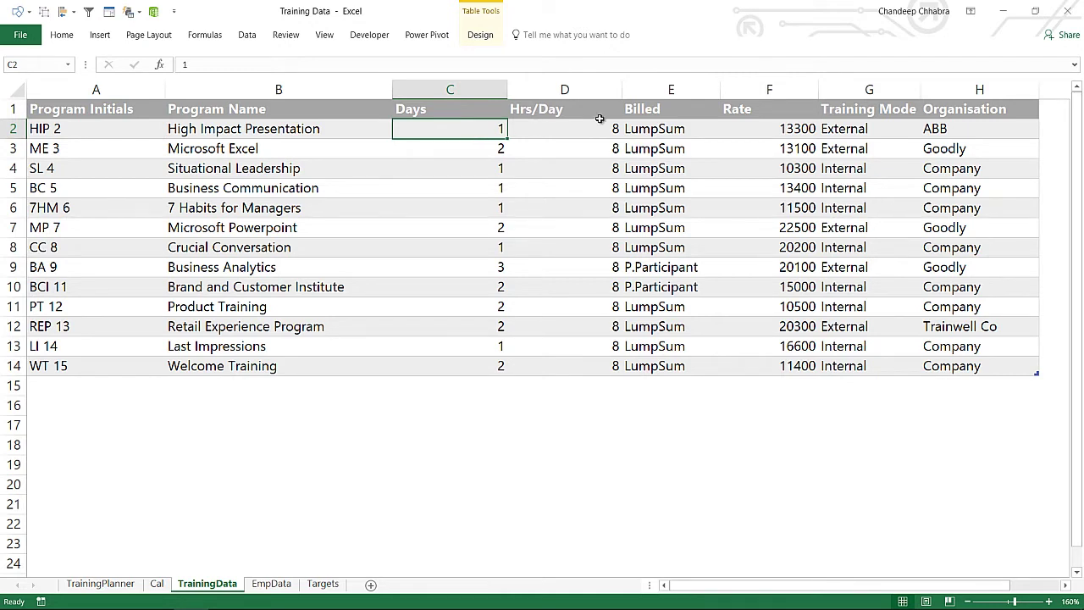
click(575, 128)
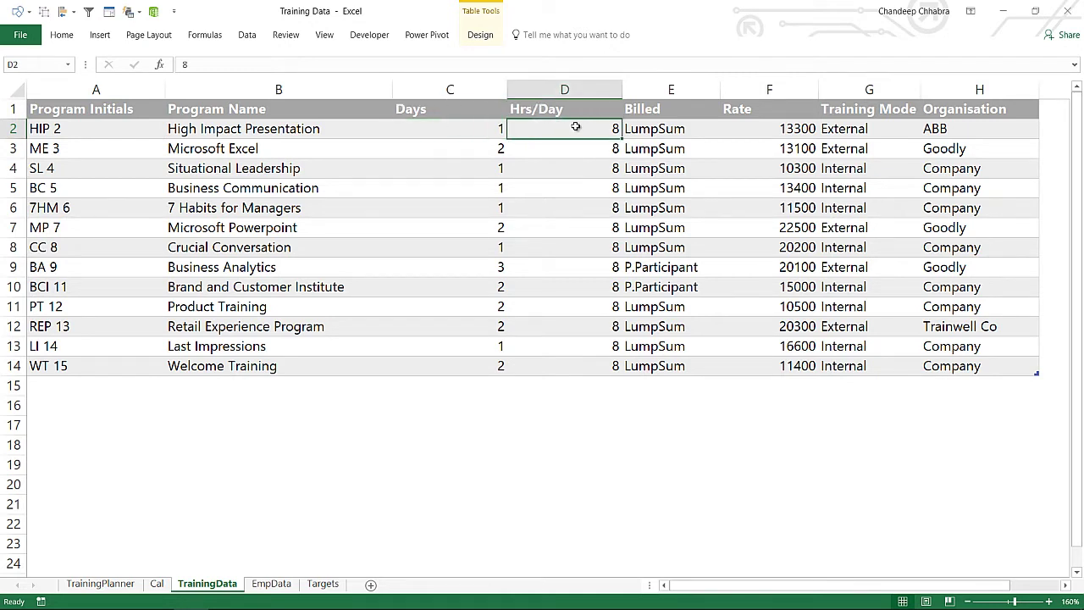
click(690, 129)
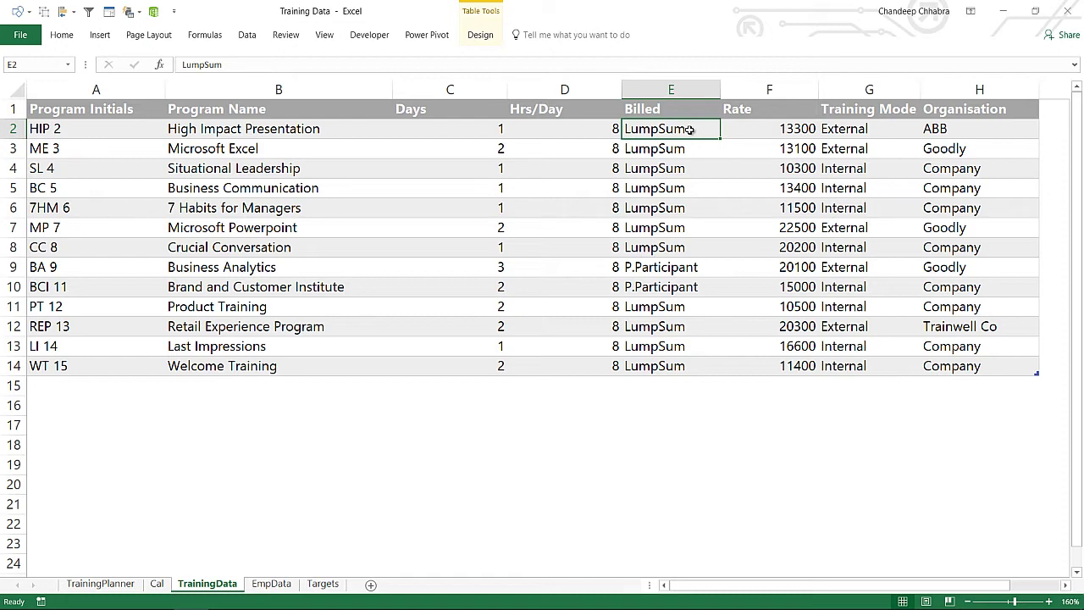
click(780, 132)
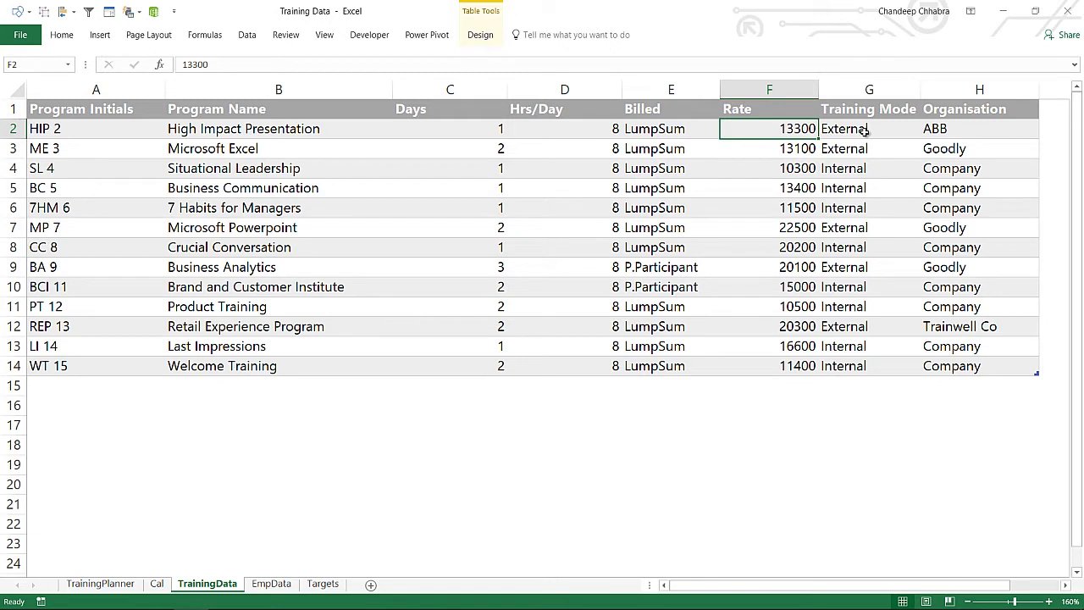
click(863, 130)
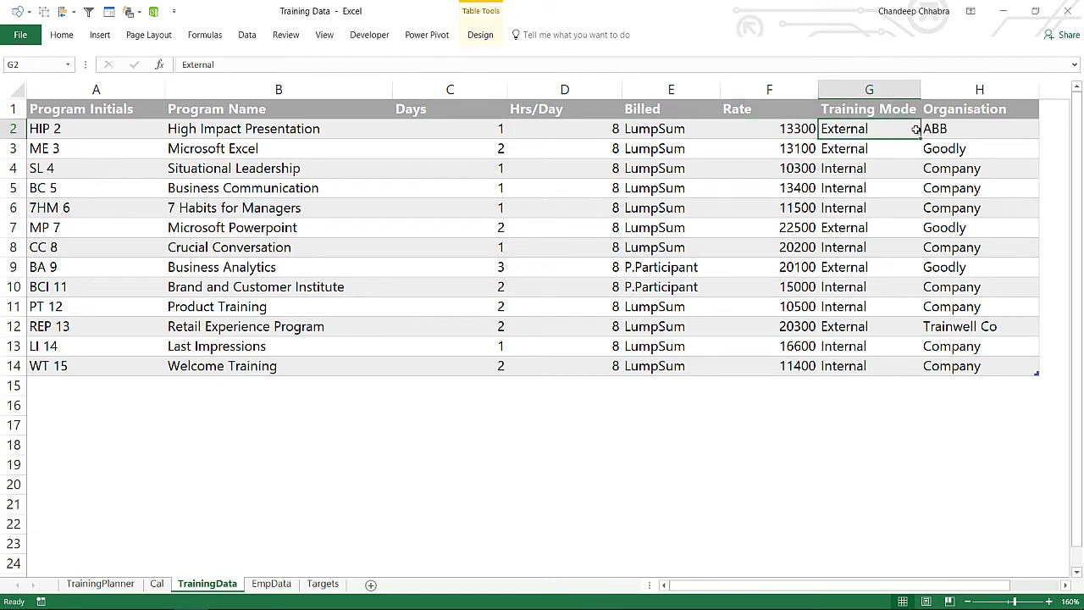
click(932, 129)
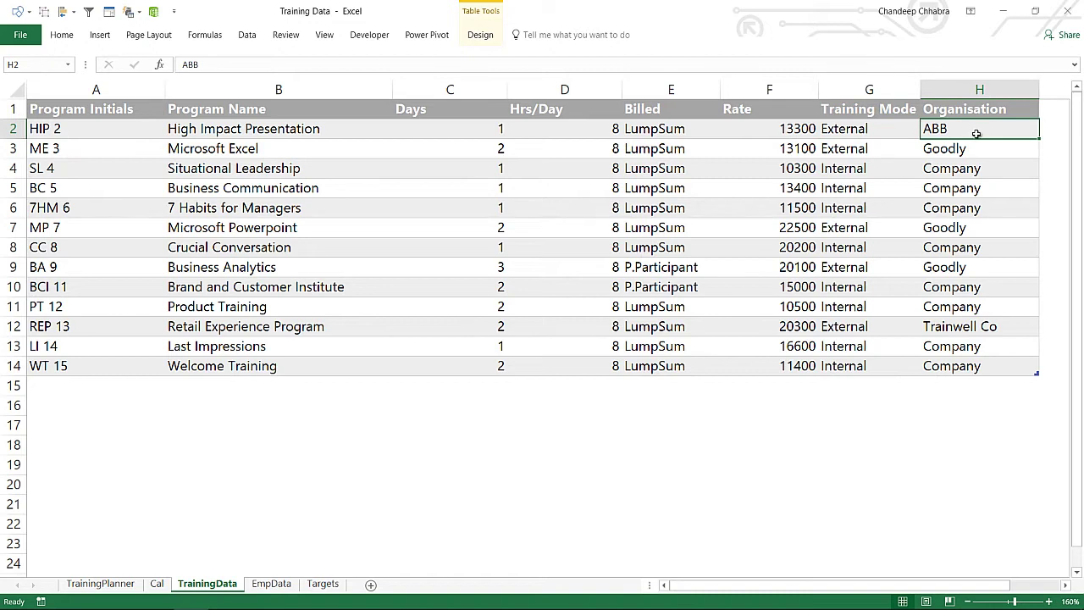
Compare the in-house and outside provider entries in the Organisation column of the training table
drag(977, 169, 977, 207)
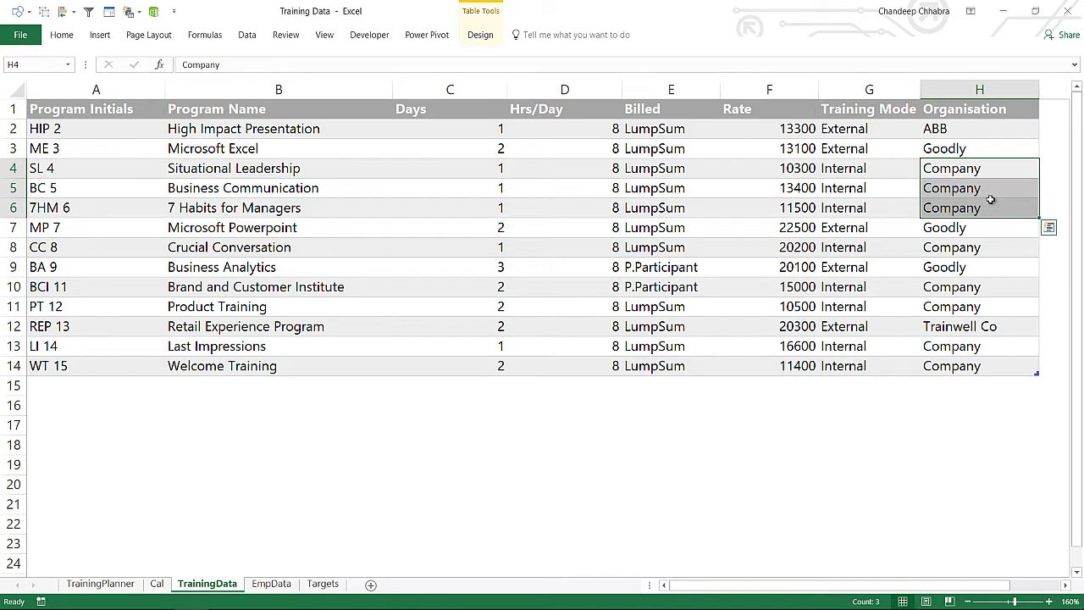
click(977, 151)
click(967, 128)
click(979, 229)
click(981, 264)
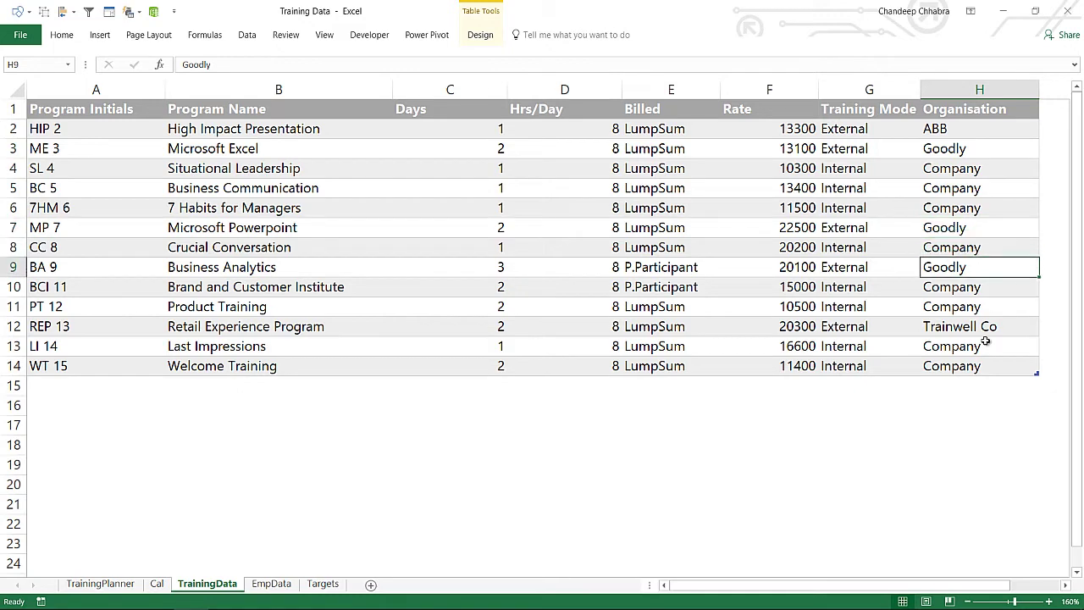
key(ctrl+a)
click(784, 283)
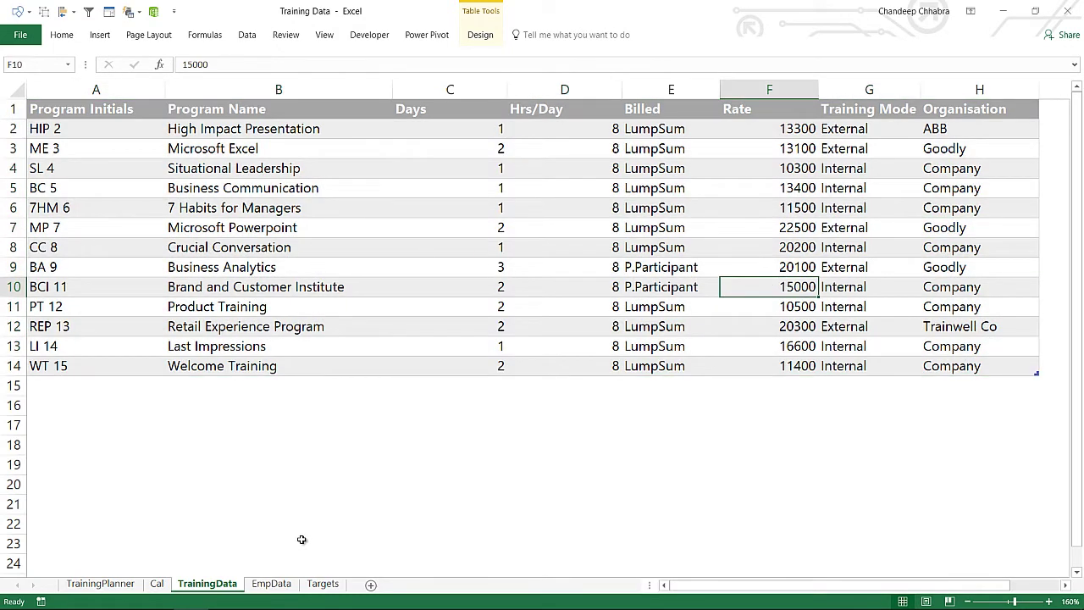
Open the EmpData sheet and go to the E.Code header in cell A1
click(271, 584)
click(289, 276)
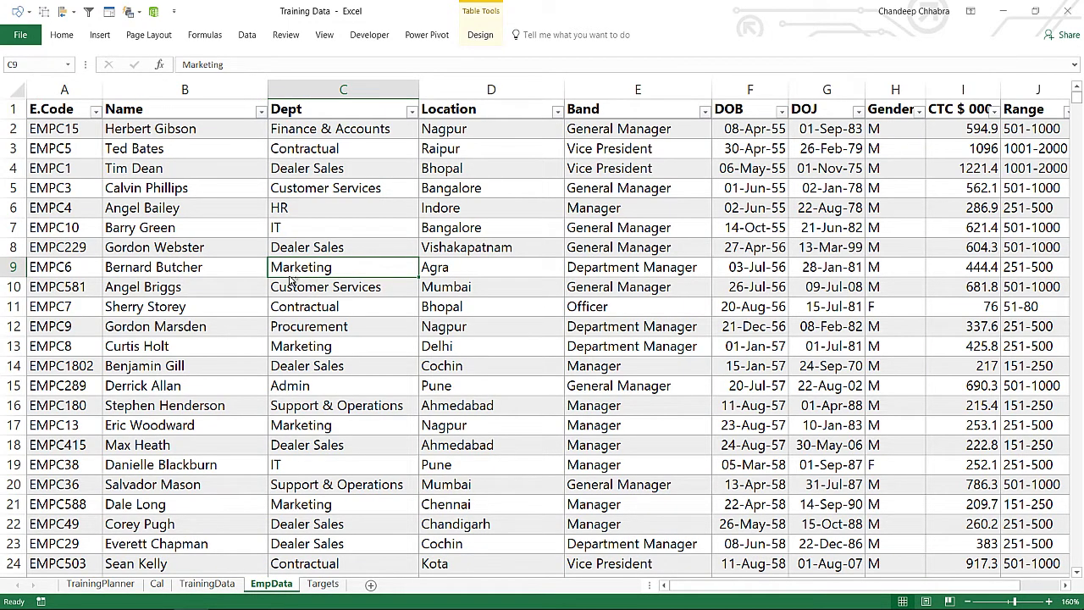
key(ctrl+Left)
key(ctrl+Up)
Examine the employee table's column headers one by one across to the Range column
key(Right)
key(Right)
key(Right)
key(Right)
key(Right)
key(Right)
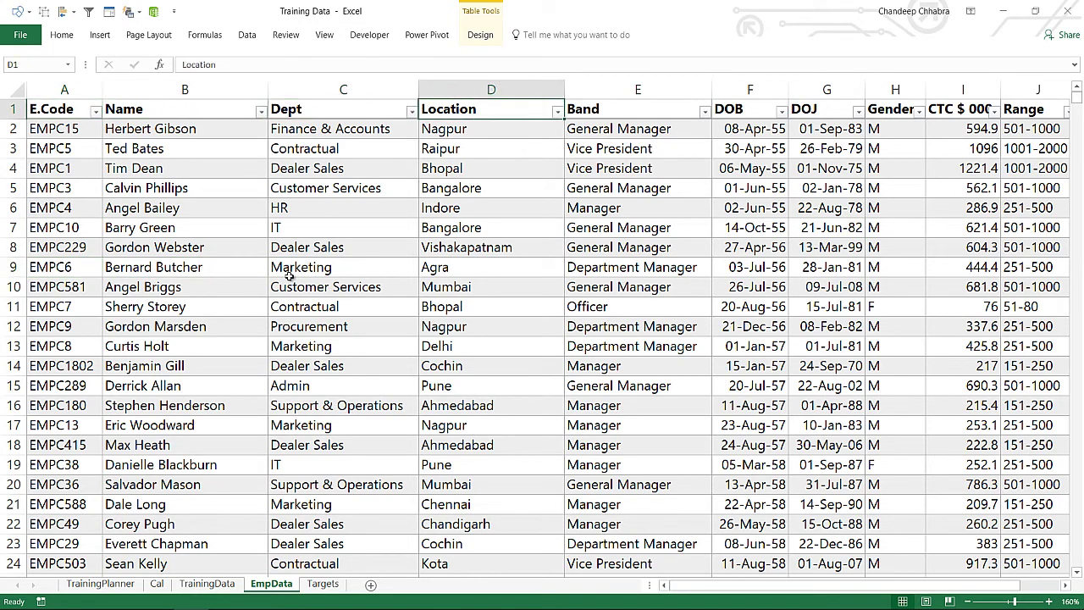
key(Left)
key(Right)
key(Right)
key(Right)
key(Right)
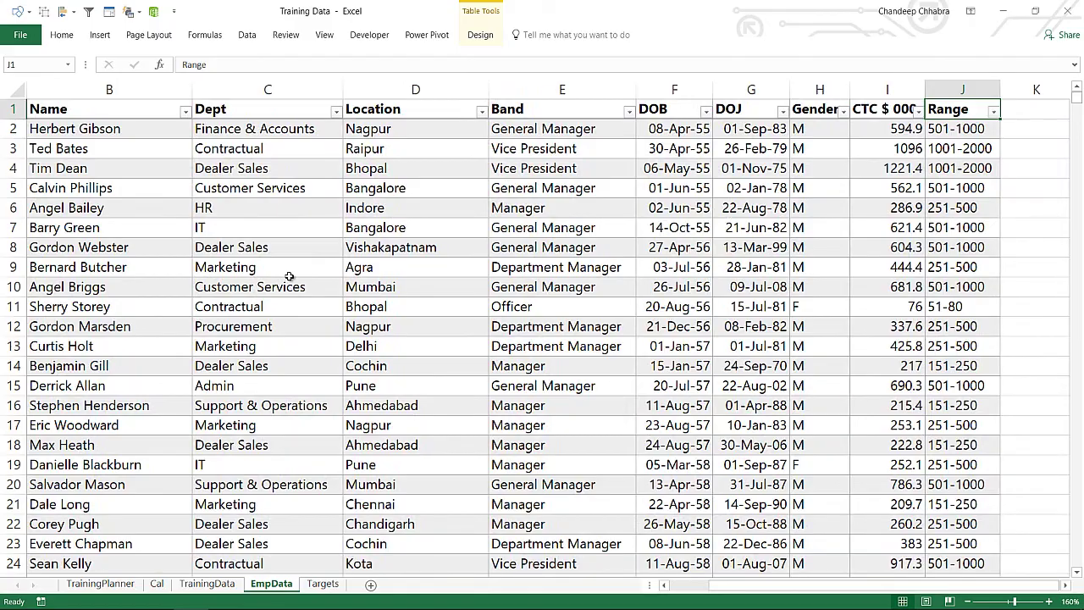
Return to the E.Code column of the employee table and check where its records end
key(ctrl+Left)
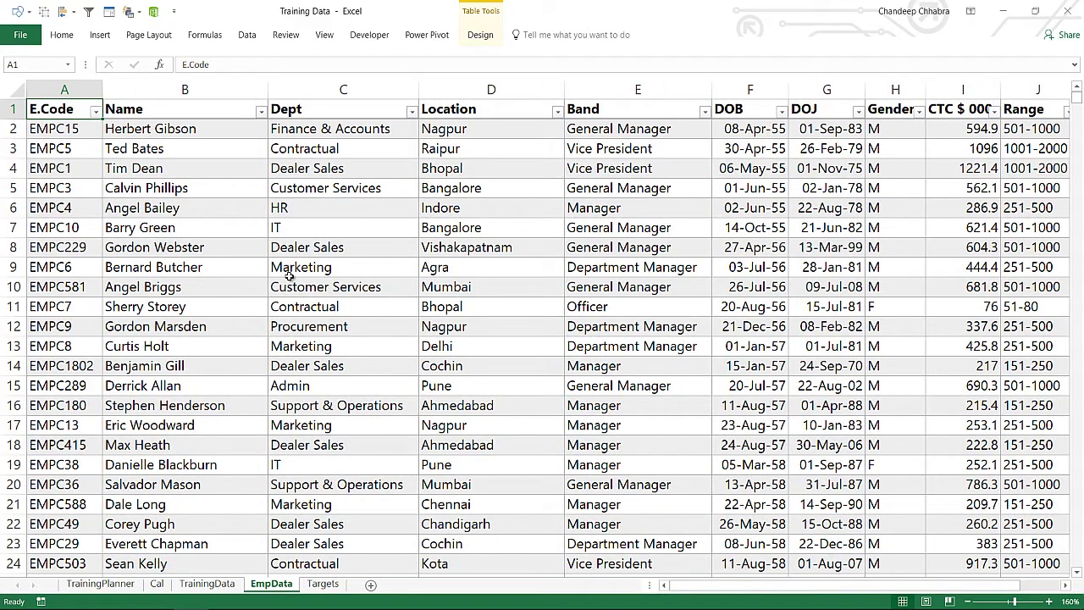
key(ctrl+Down)
key(Down)
key(Down)
key(Down)
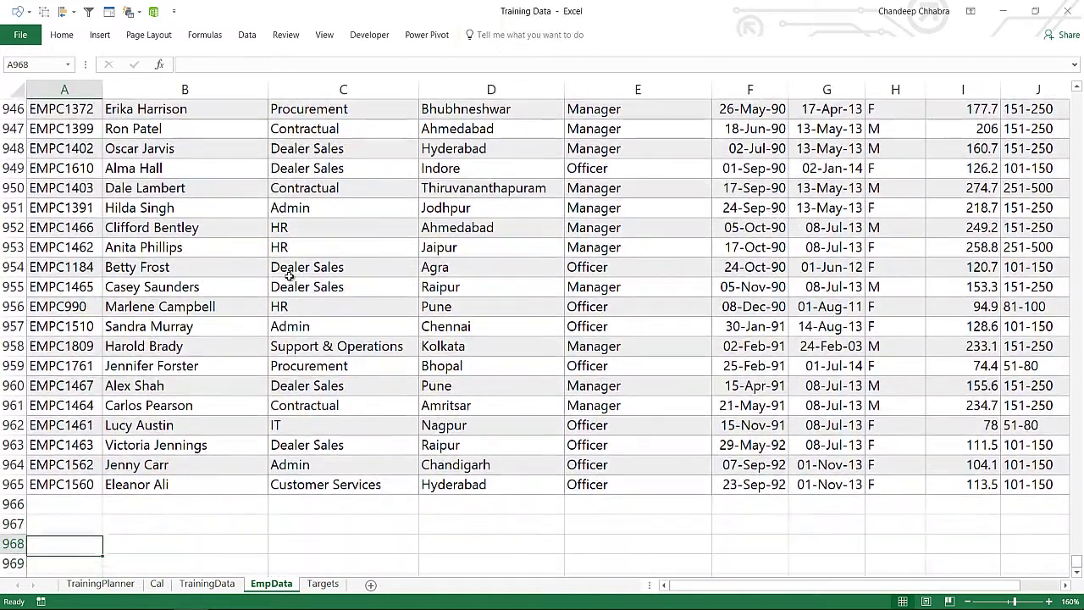
key(Up)
key(Up)
key(Up)
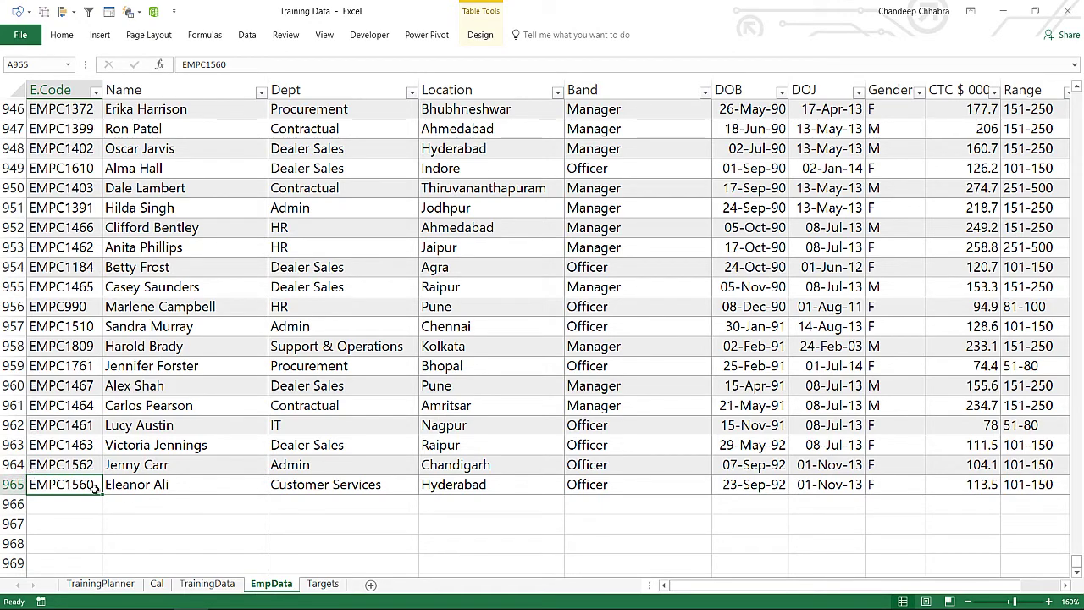
Open the Targets sheet and examine the target hours set for the Vice President band
click(323, 583)
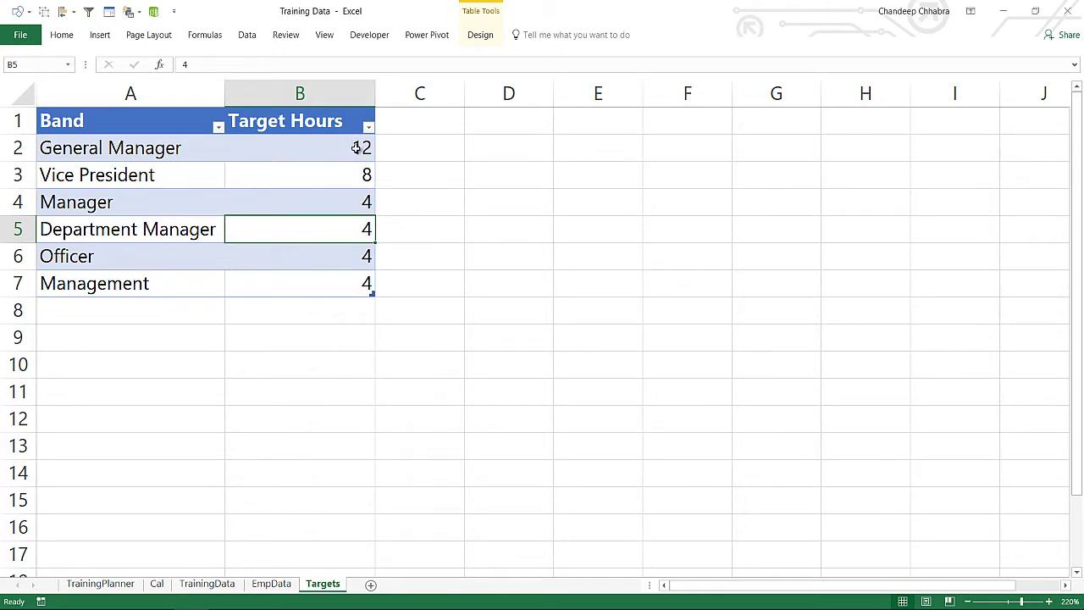
click(166, 175)
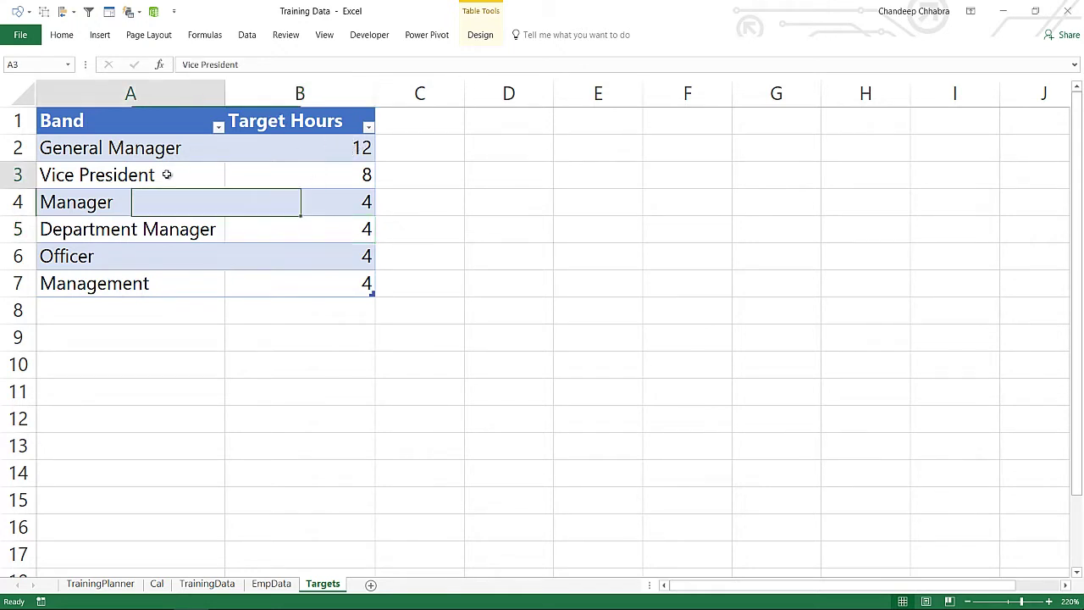
click(357, 182)
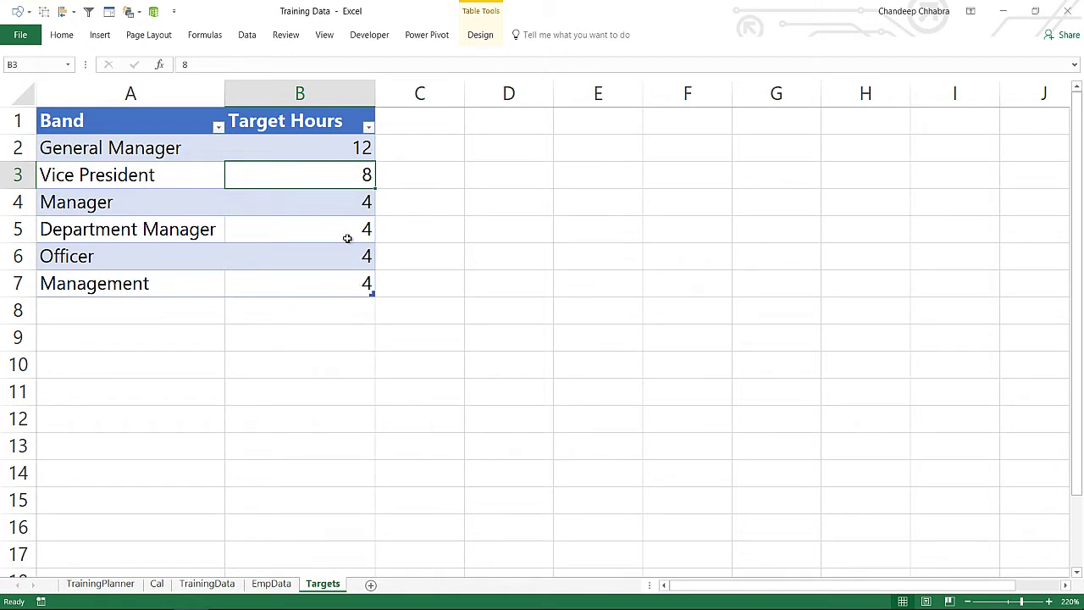
Revisit the EmpData sheet and reopen the TrainingPlanner sheet at its last Program Code record
click(271, 583)
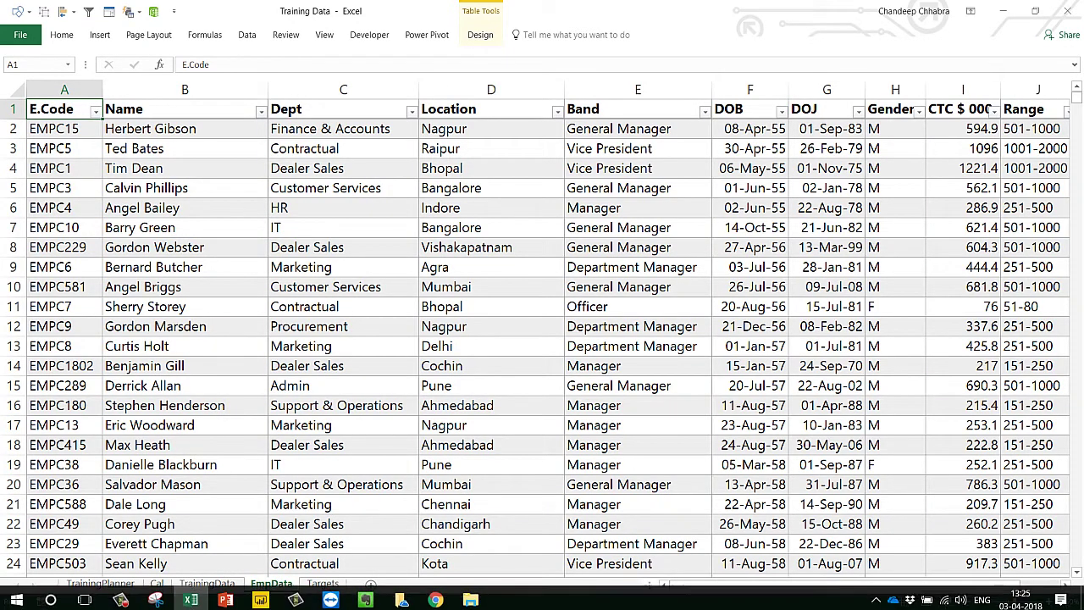
click(213, 446)
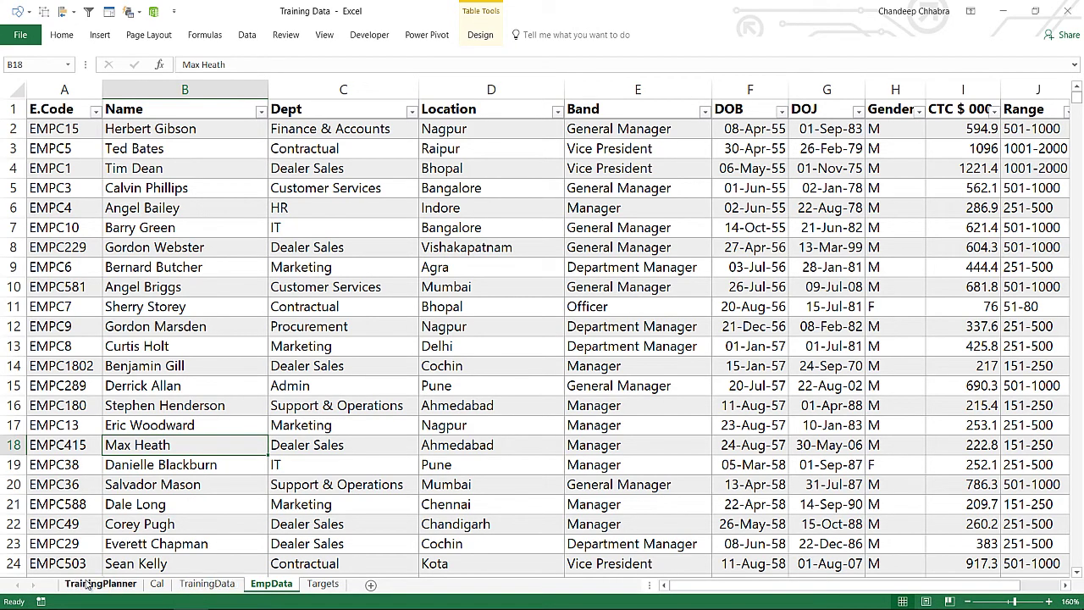
click(93, 583)
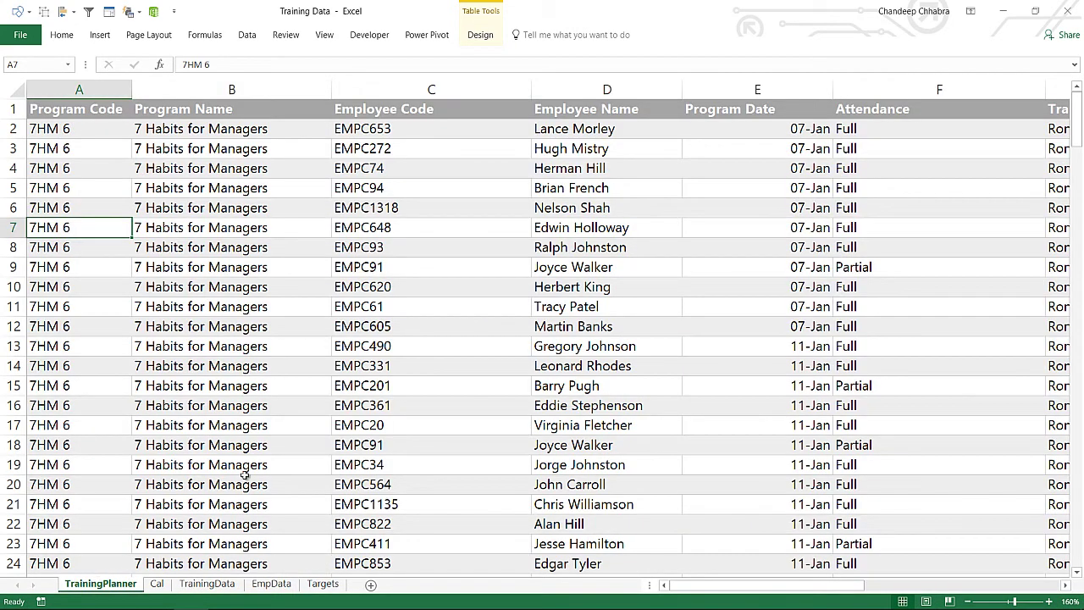
scroll(237, 468, down, 5)
key(ctrl+Down)
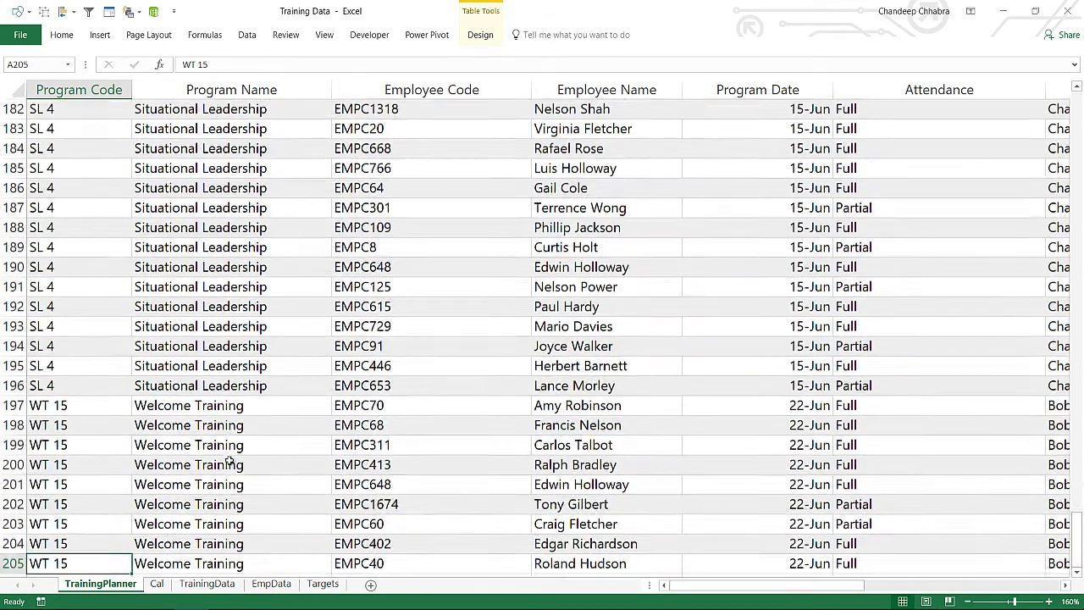
Examine the end of the planner table and its last program date, and return to cell A1
key(Down)
key(Down)
key(Down)
key(Up)
key(Up)
key(Up)
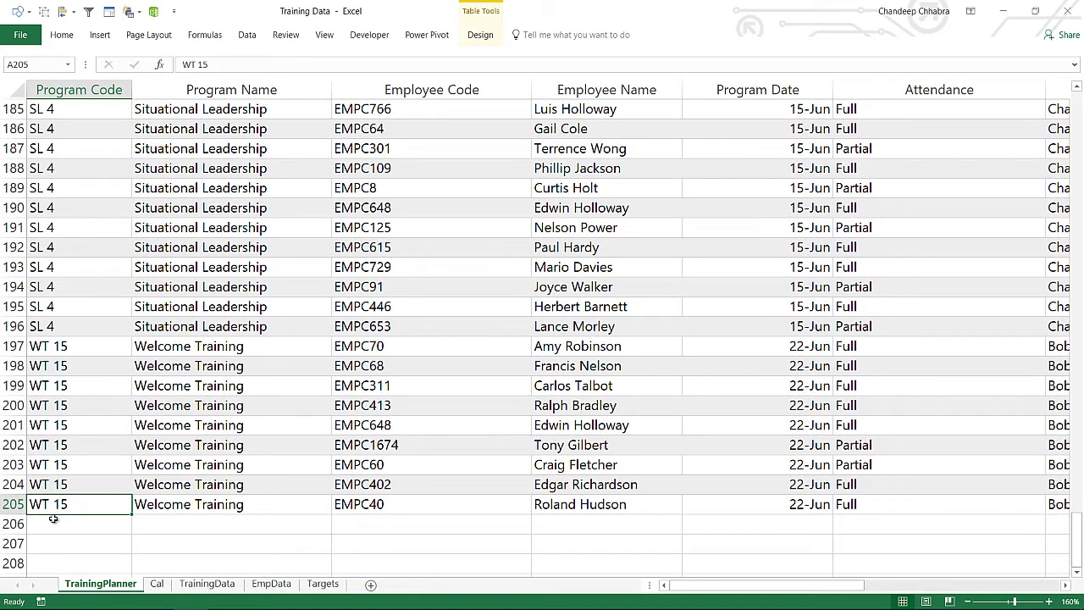
click(816, 506)
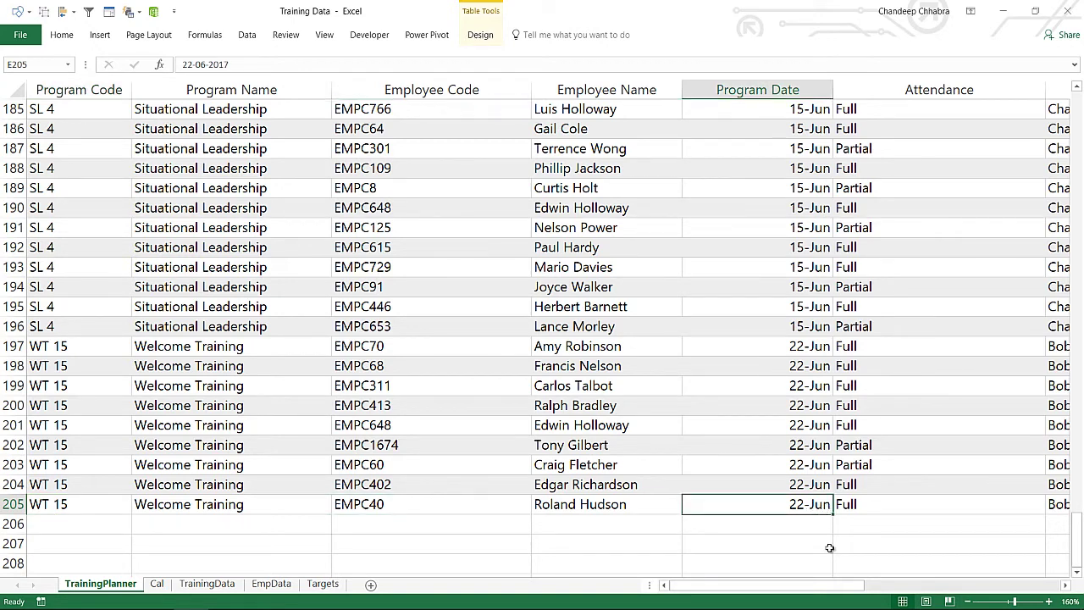
key(ctrl+Home)
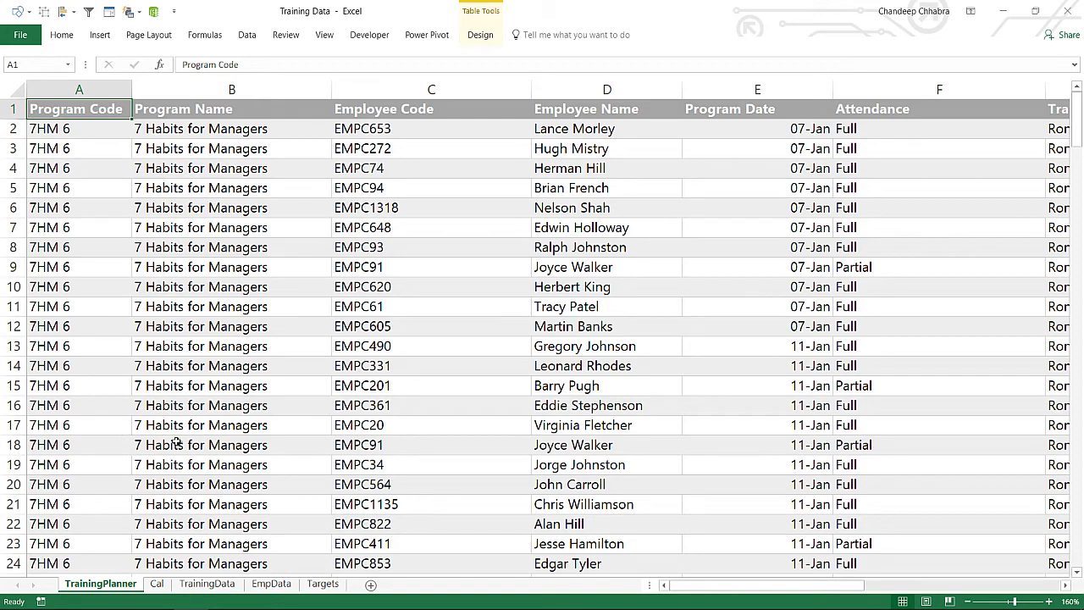
Switch to Power BI Desktop and examine the relationship between Targets and EmpData through the Band field in the model diagram
key(alt+Tab)
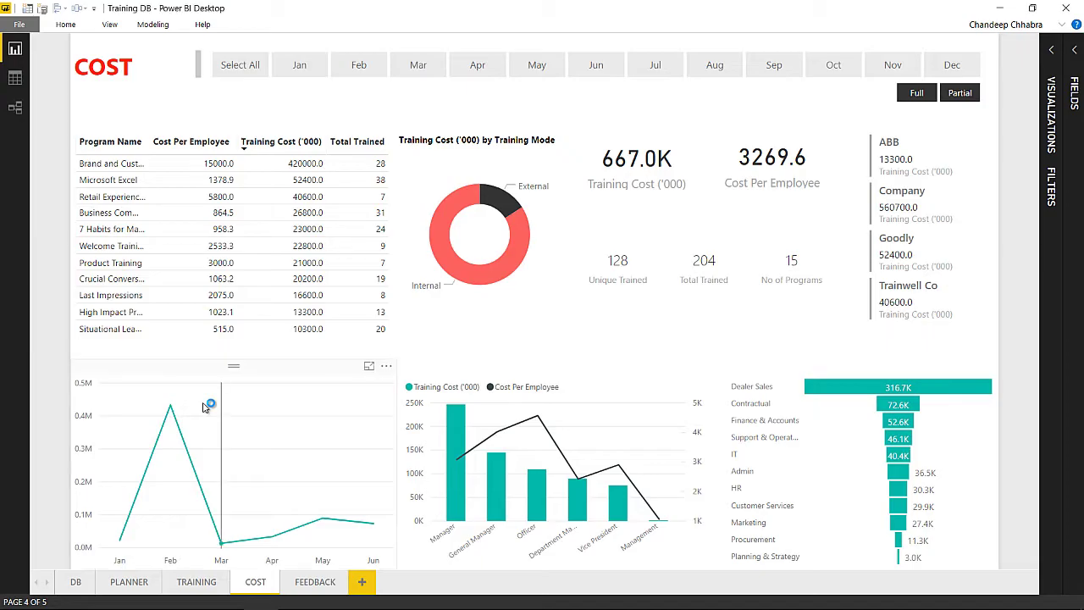
click(16, 108)
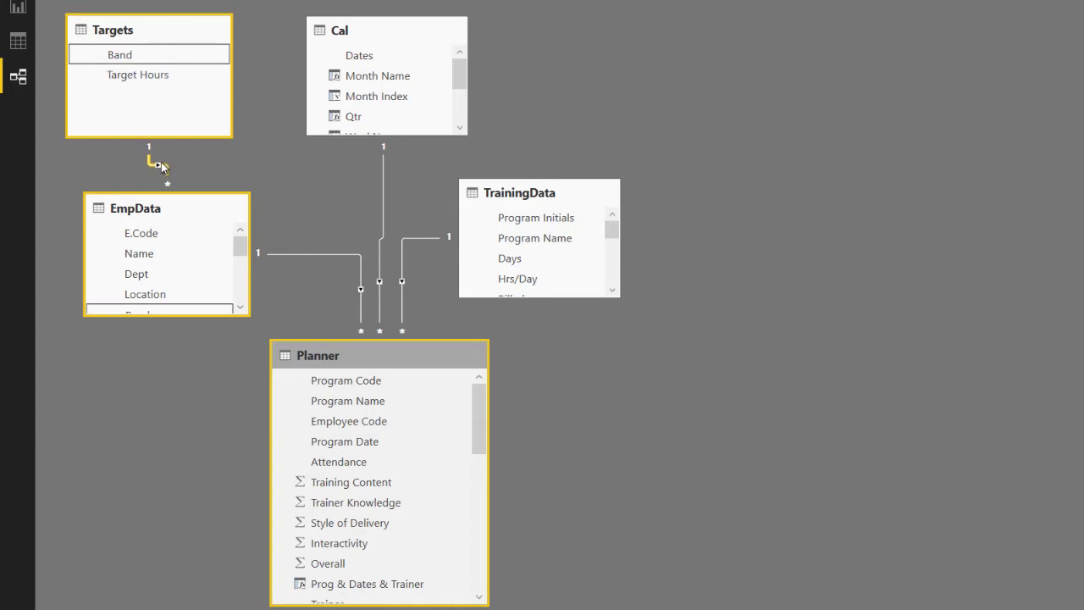
click(239, 307)
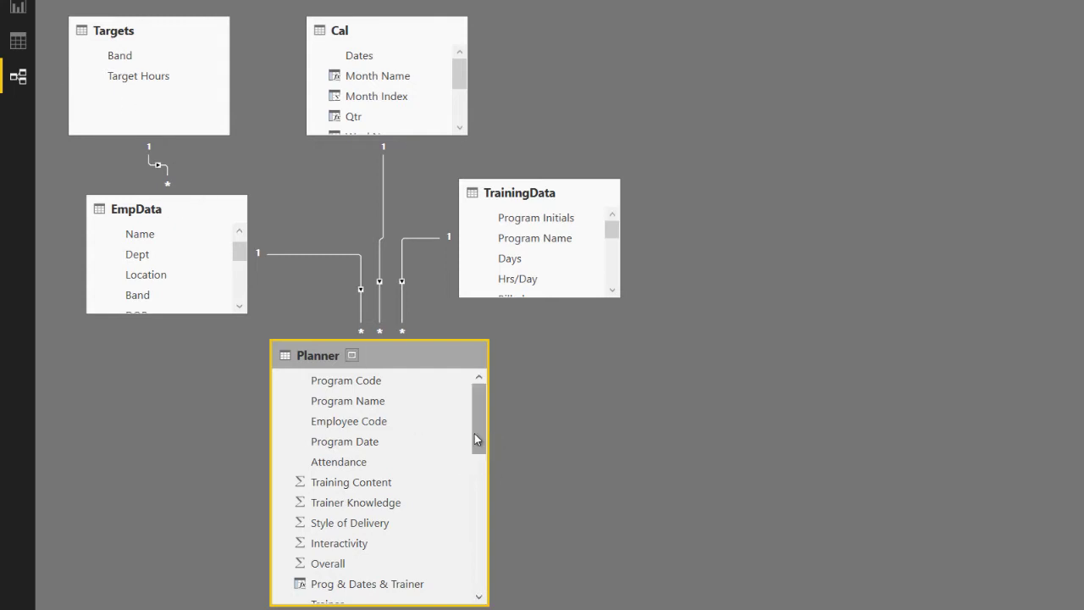
Look through the Planner table's columns, calculated columns and measures in the relationship diagram
scroll(479, 433, down, 1)
scroll(479, 433, down, 2)
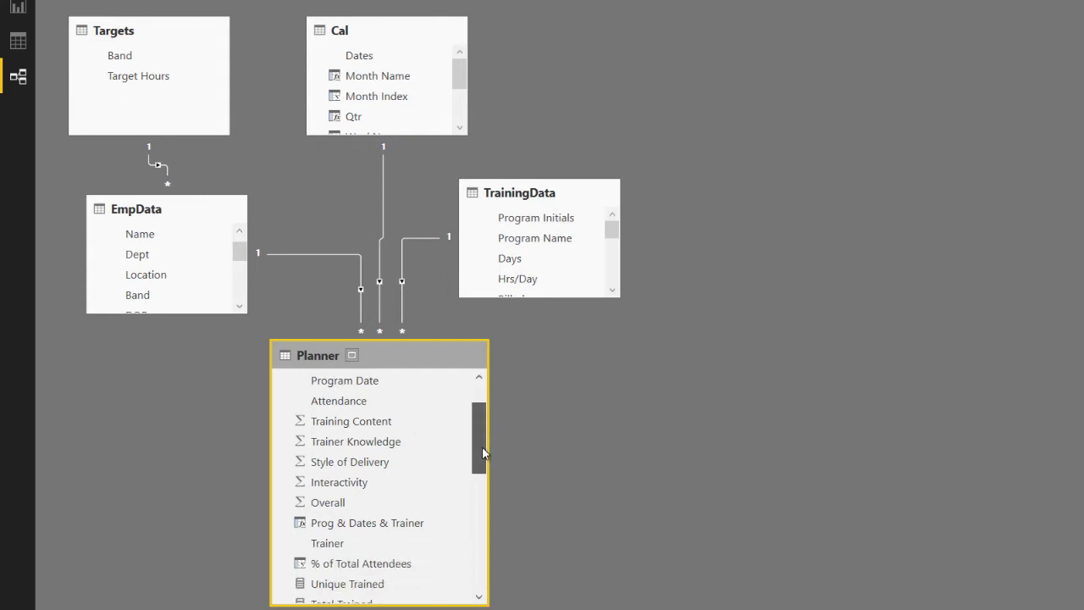
drag(482, 447, 481, 492)
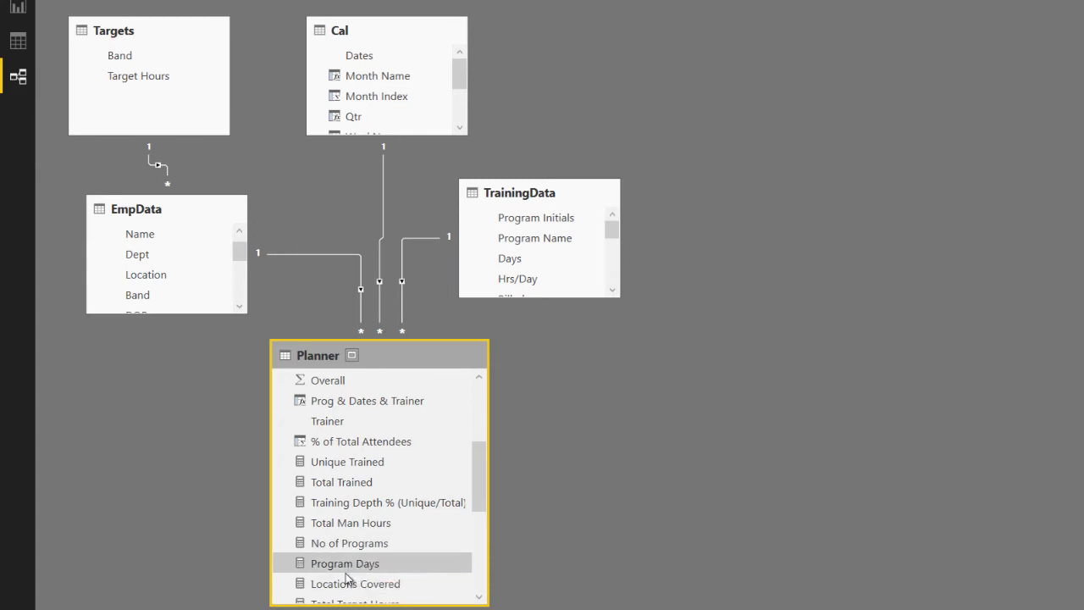
drag(484, 500, 480, 472)
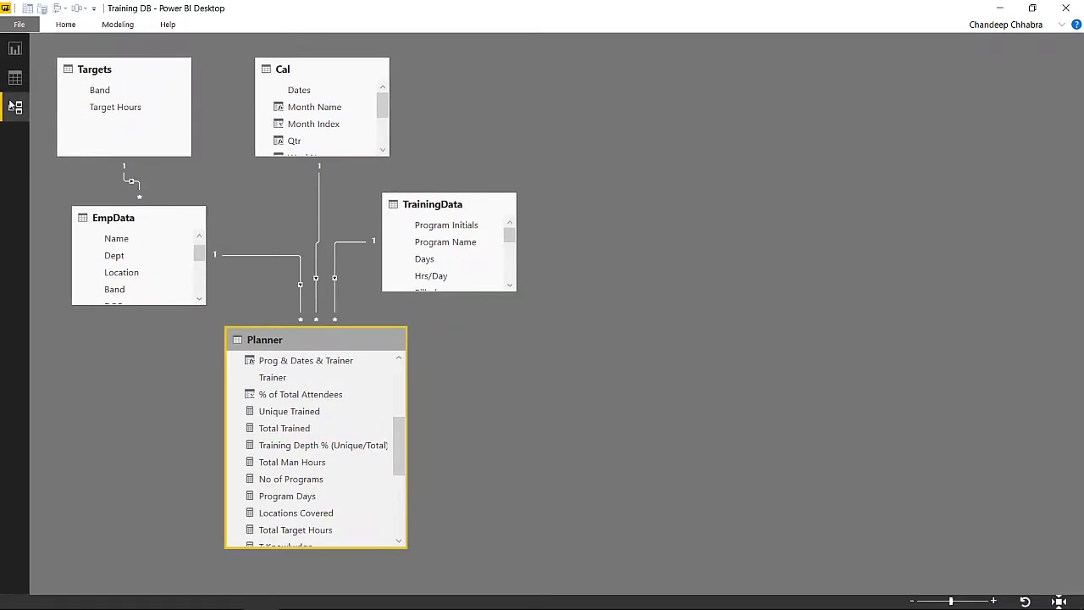
Show the model's table data and browse the Cal, EmpData and Planner tables one after another
click(15, 78)
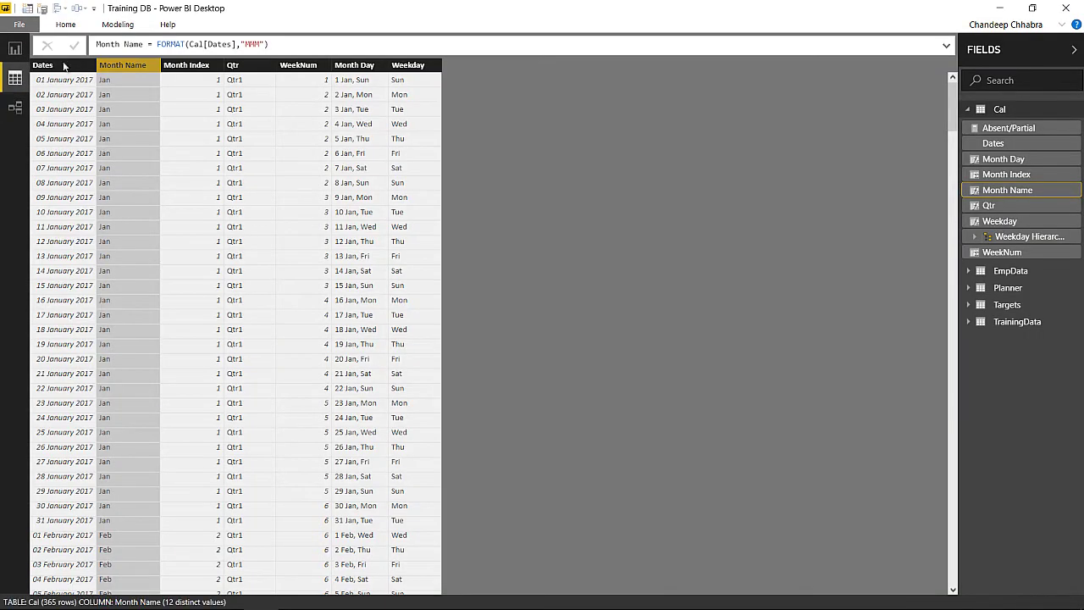
click(976, 109)
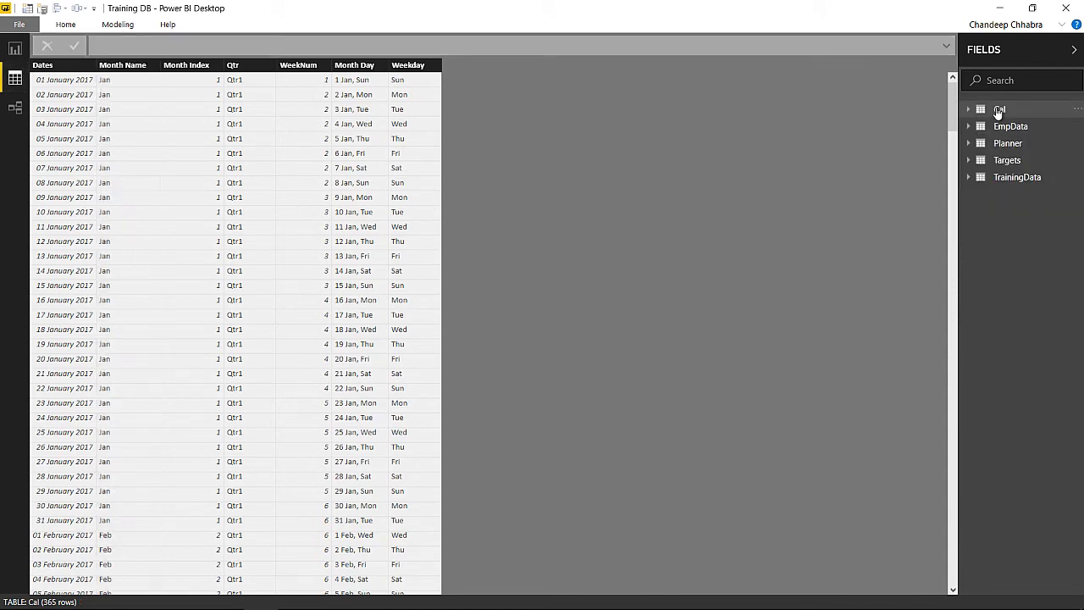
click(1008, 126)
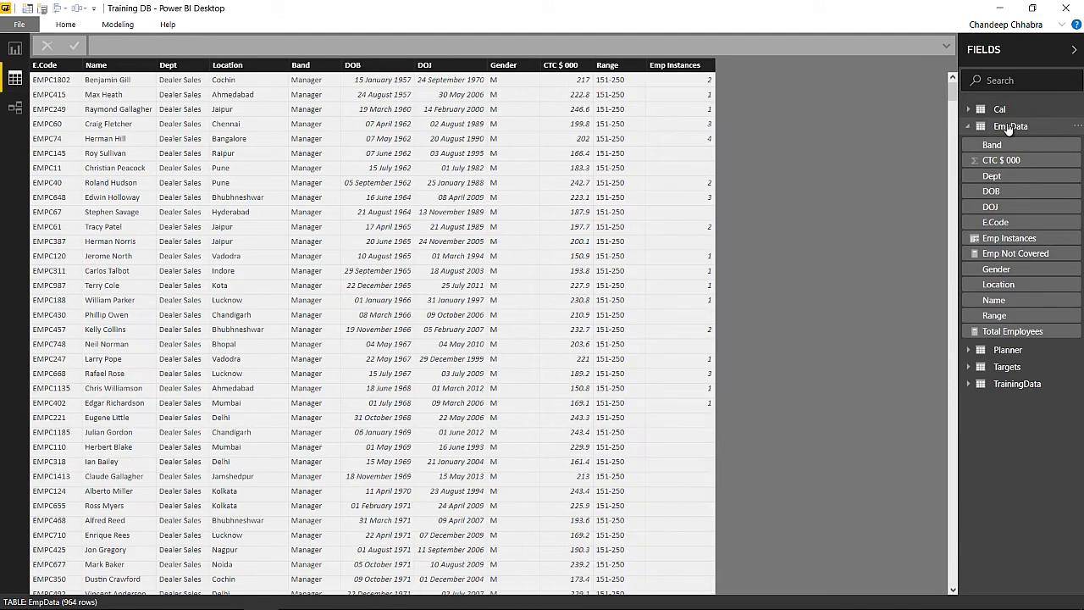
click(1008, 126)
click(987, 144)
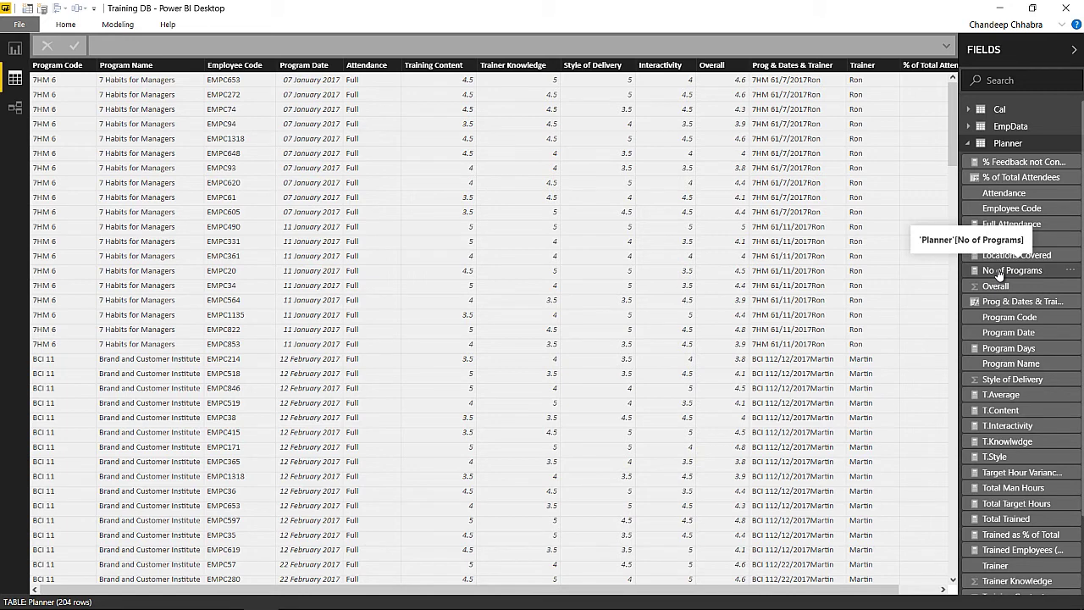
Inspect the Planner formulas for Full Attendance, Prog & Dates & Trainer, Program Days, % Feedback not Considered and % of Total Attendees
click(1012, 224)
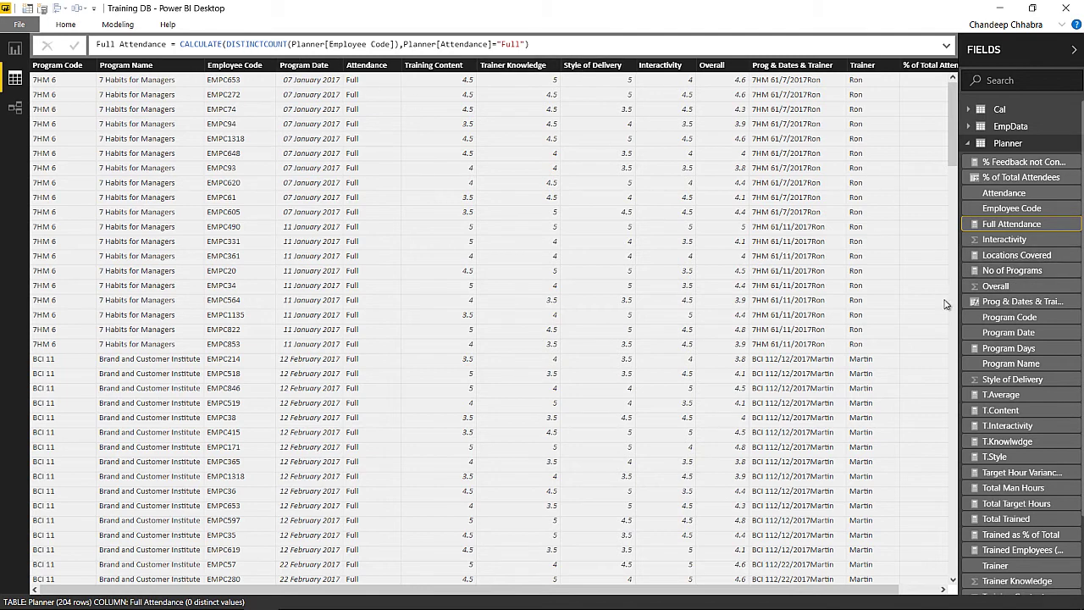
click(1013, 305)
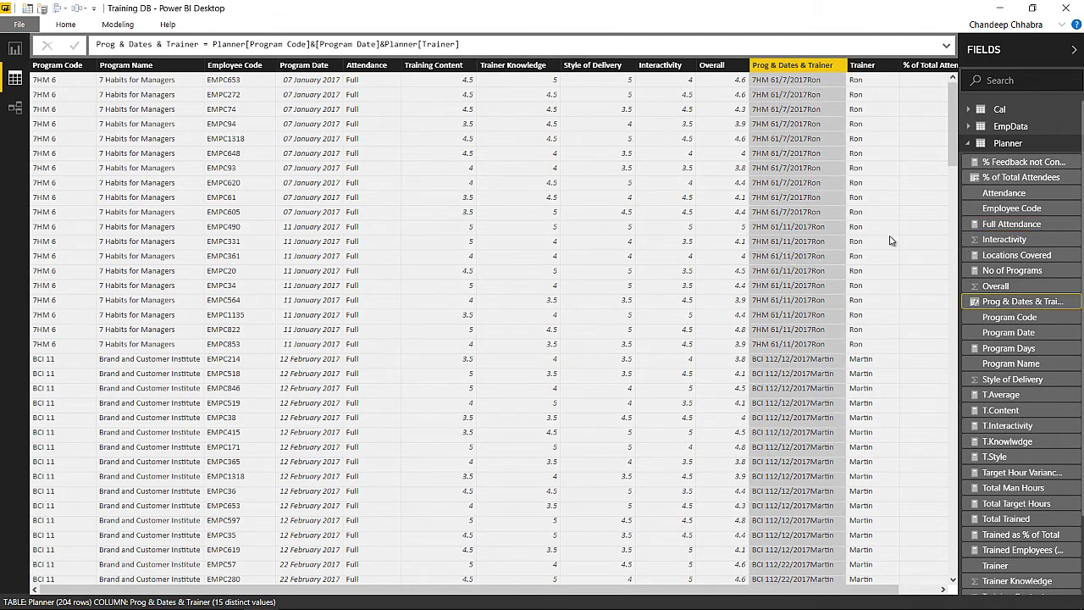
click(1017, 350)
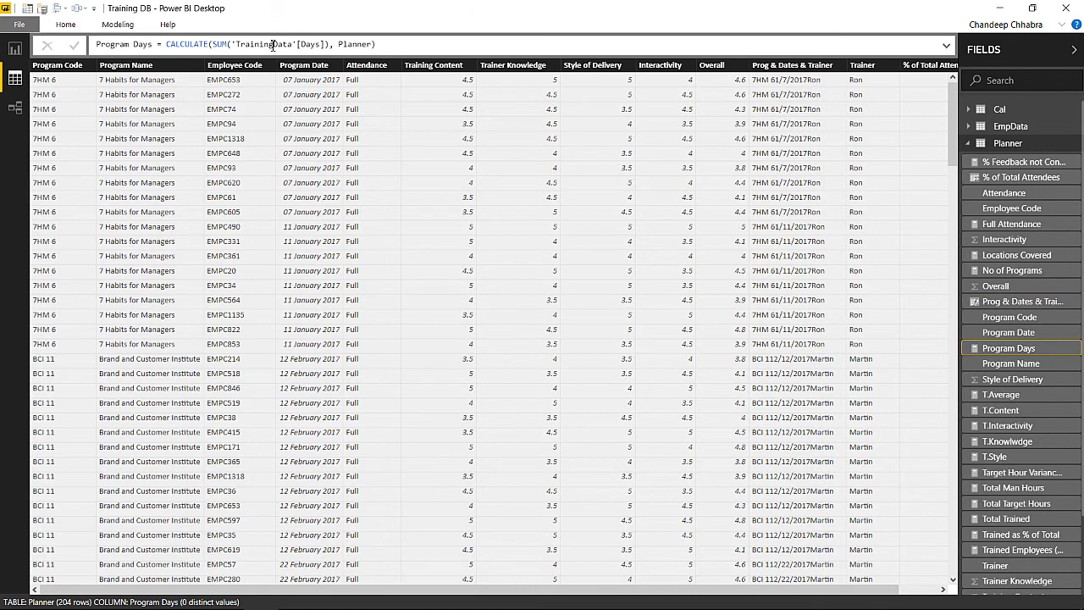
click(1018, 167)
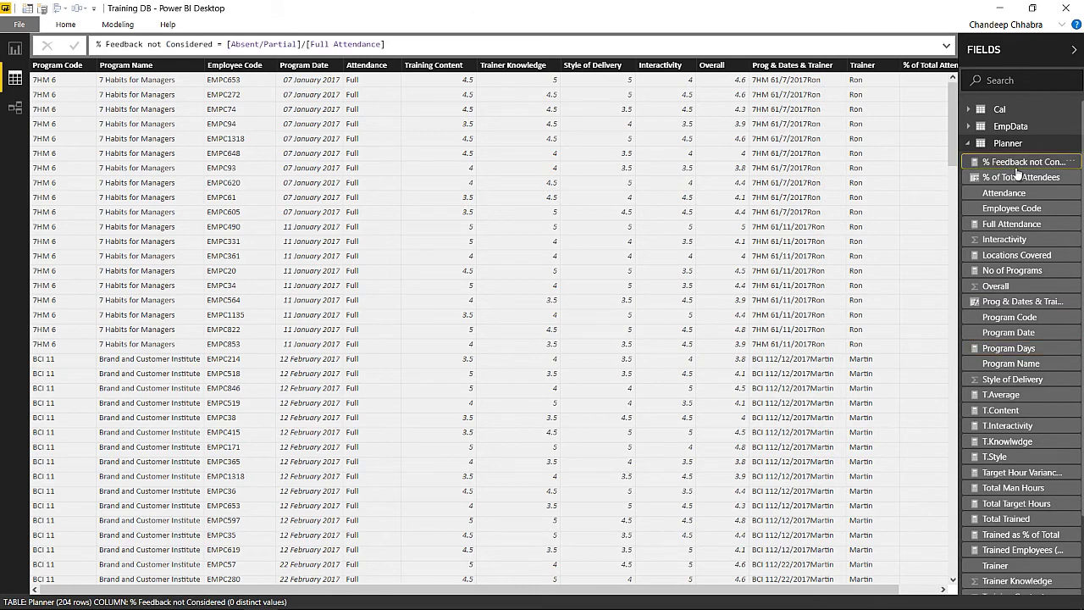
click(1015, 178)
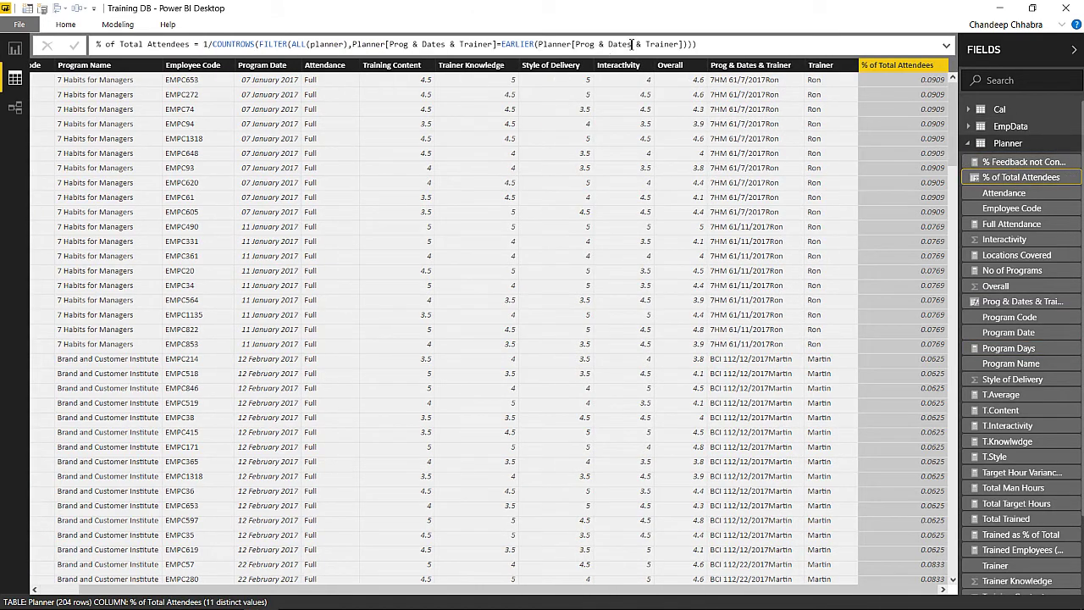
drag(955, 118, 958, 209)
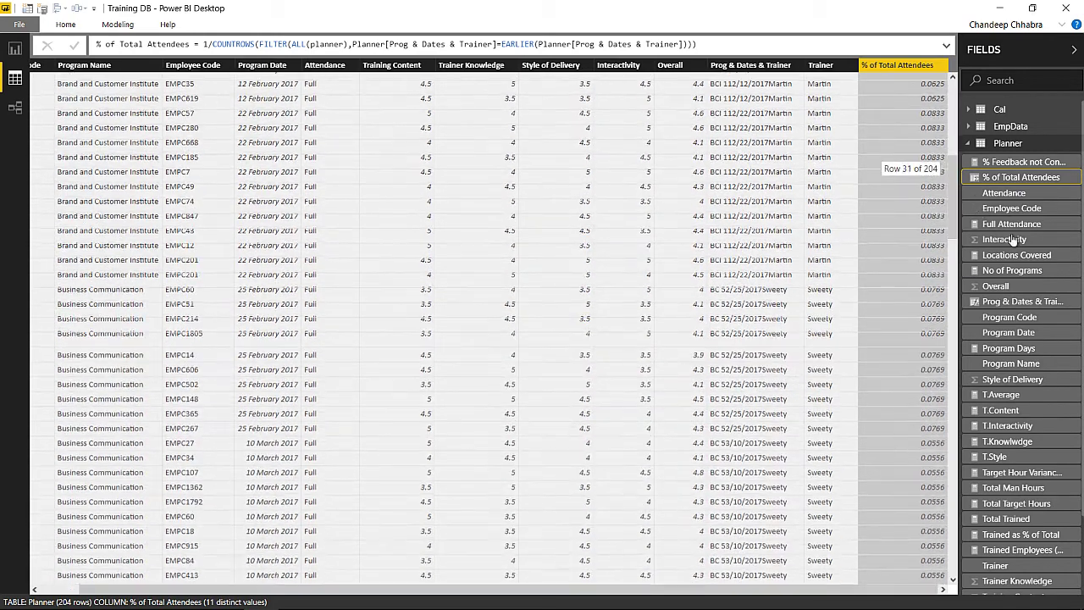
Inspect the Training Depth % (Unique/Total) formula and collapse the Planner table's field list
scroll(1050, 470, down, 3)
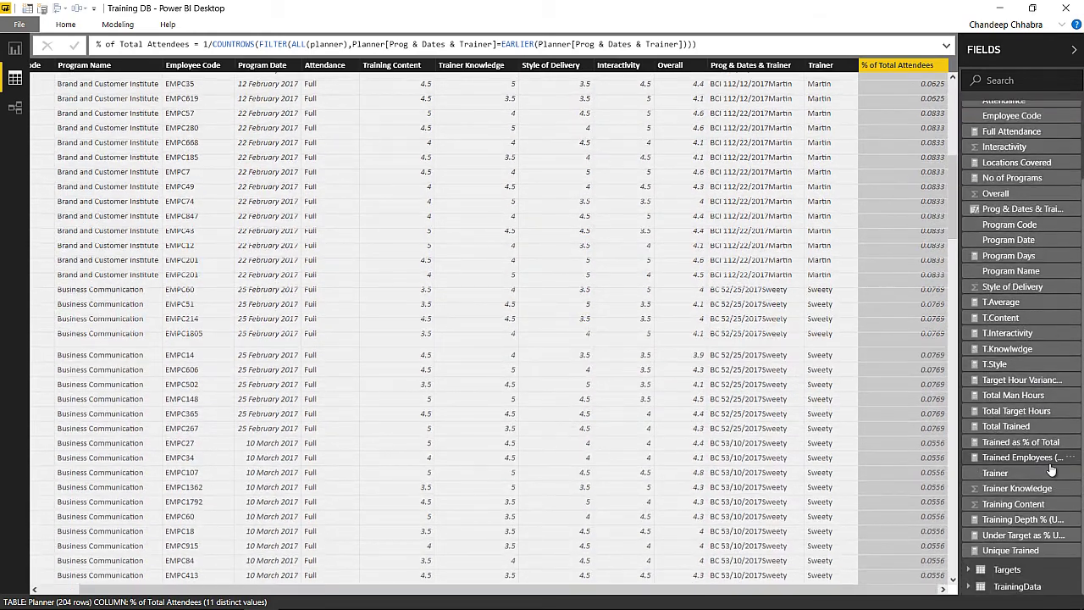
click(1009, 520)
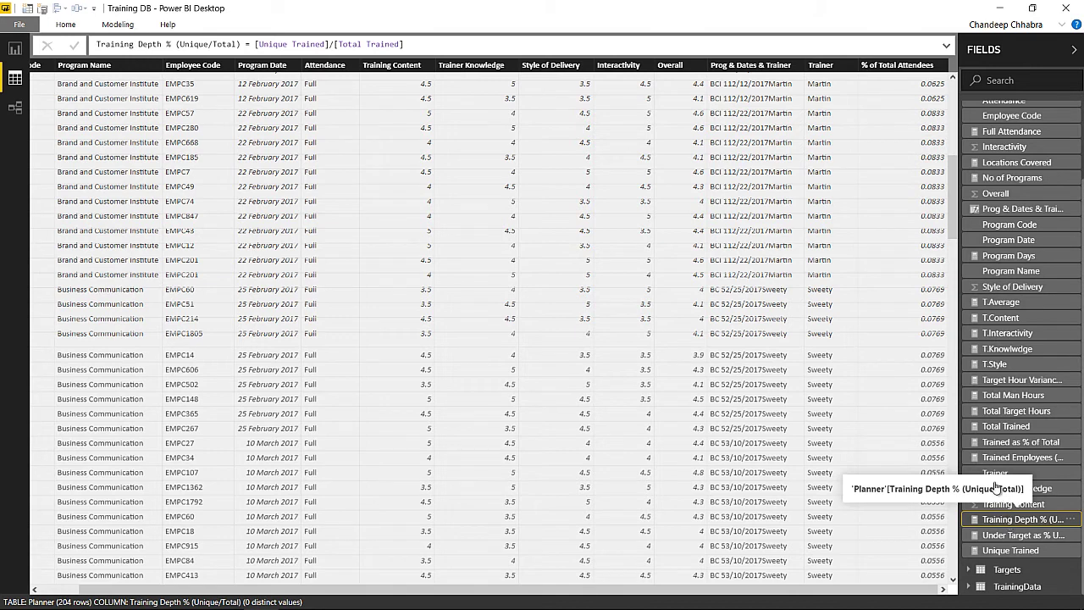
scroll(1035, 220, up, 1)
scroll(1035, 216, up, 3)
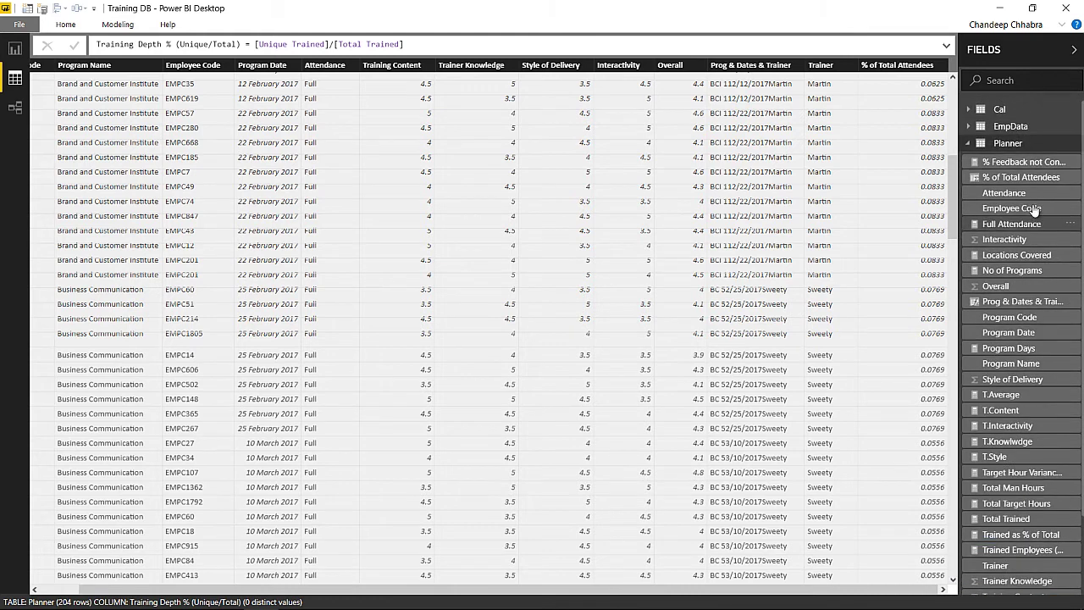
click(1033, 145)
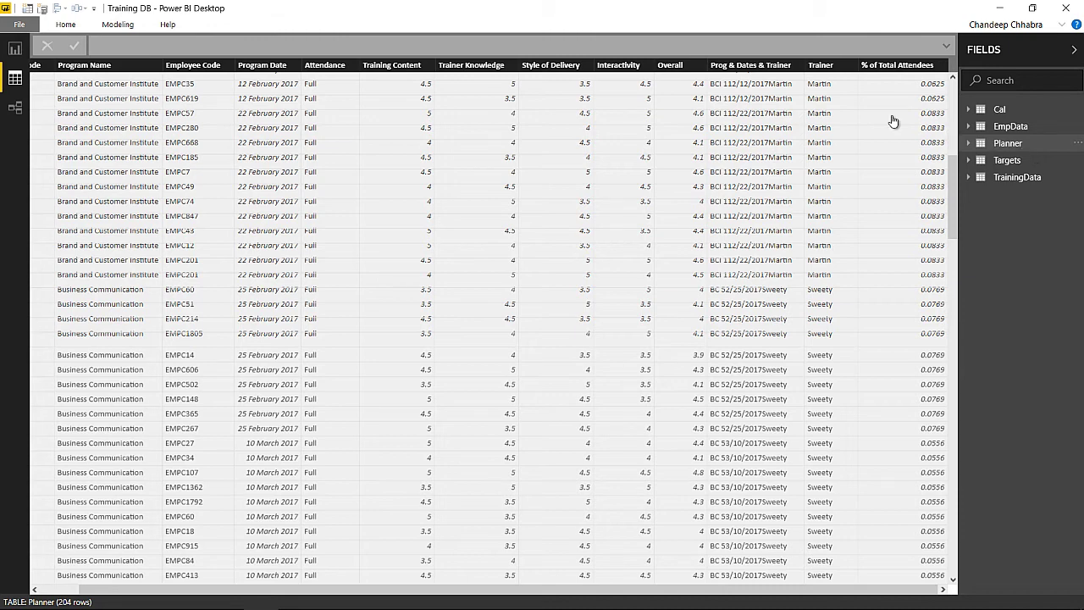
Return to the report canvas and add a new blank page after the FEEDBACK page
click(15, 51)
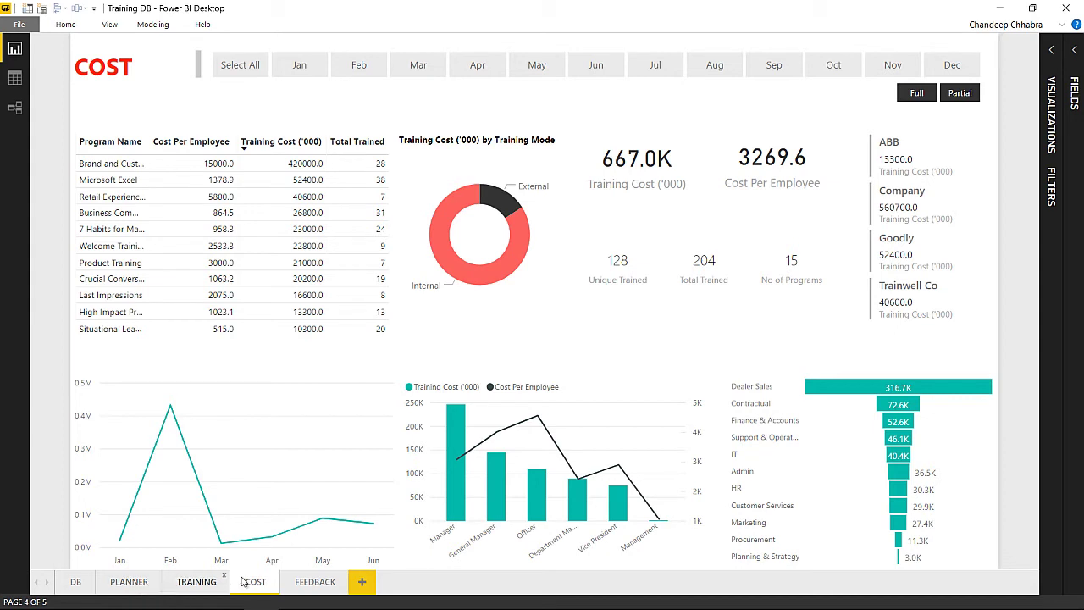
click(362, 583)
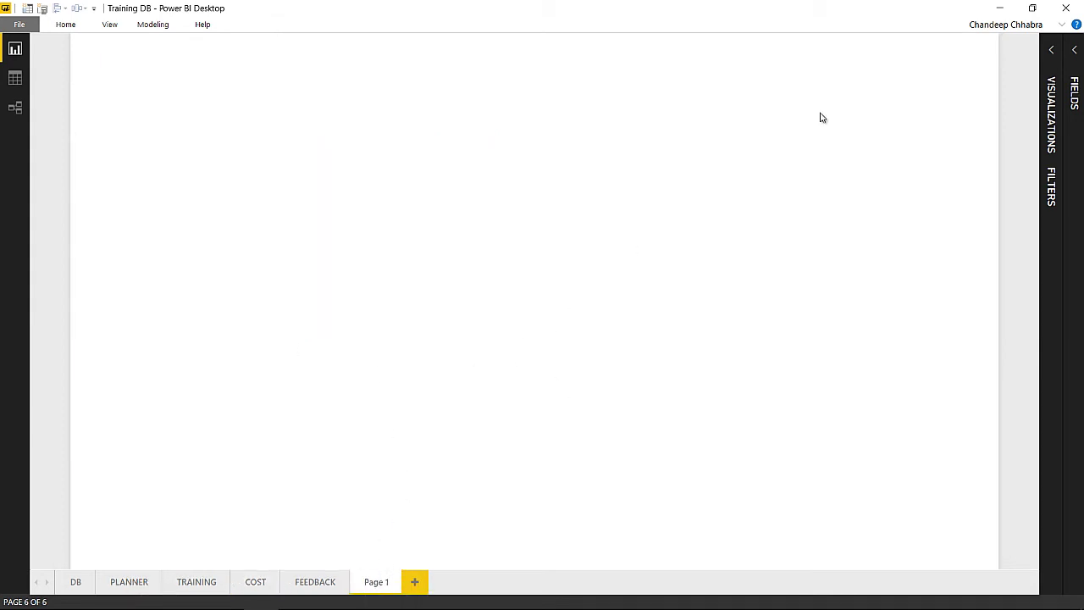
Build a column chart of No of Programs by Dept on the blank page and widen it to about two-thirds of the page
click(1074, 51)
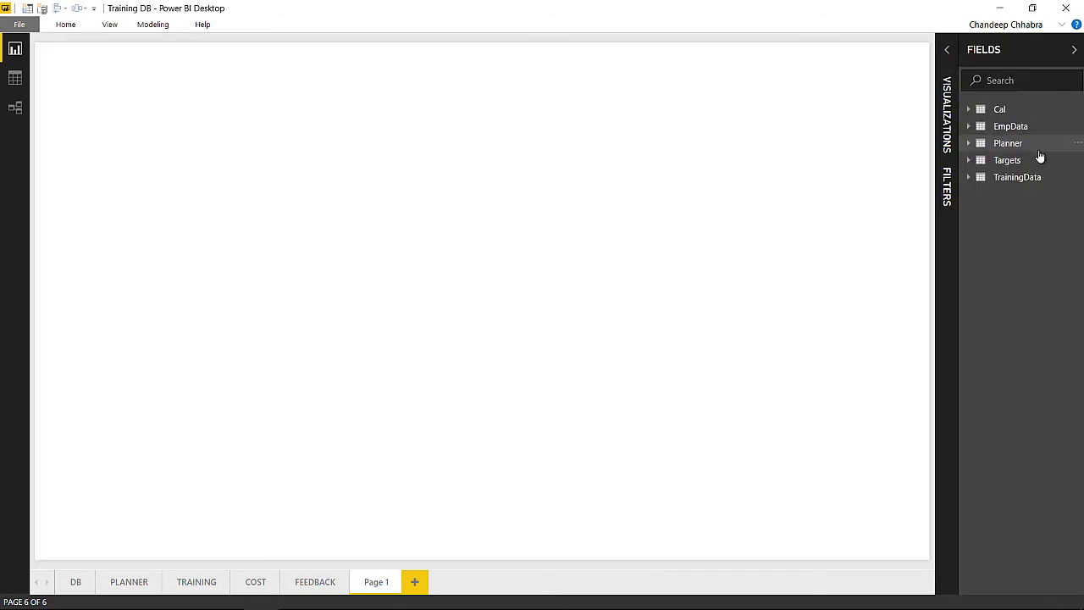
click(989, 150)
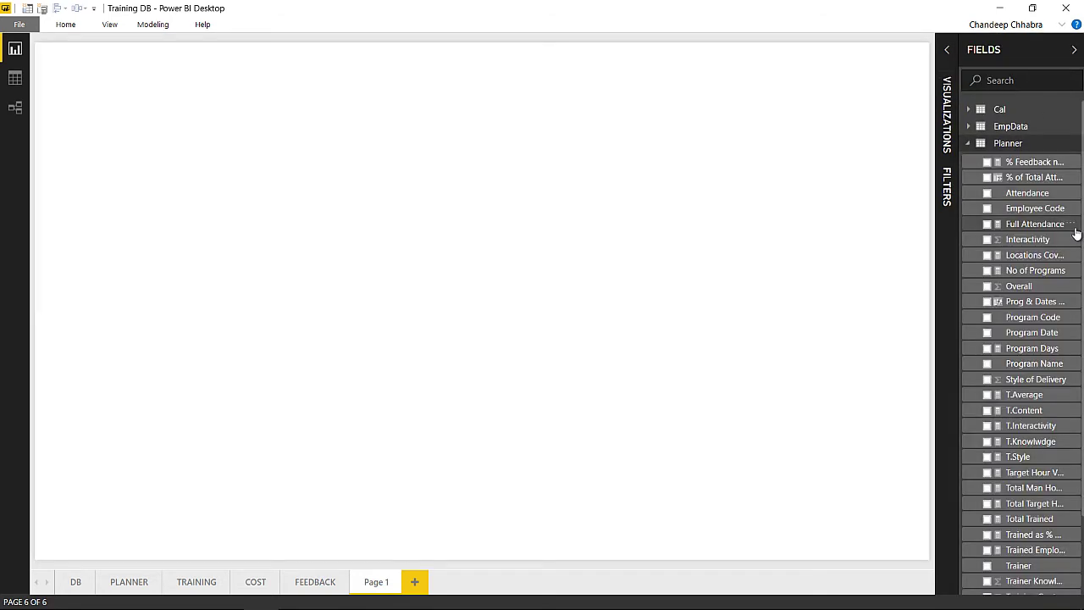
click(987, 270)
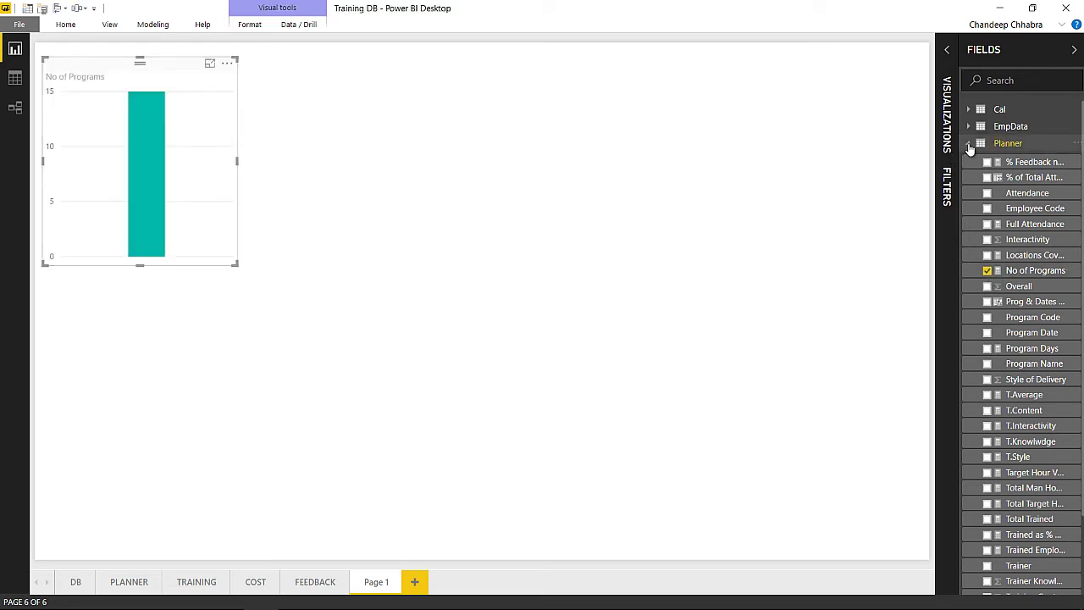
click(969, 146)
click(1008, 129)
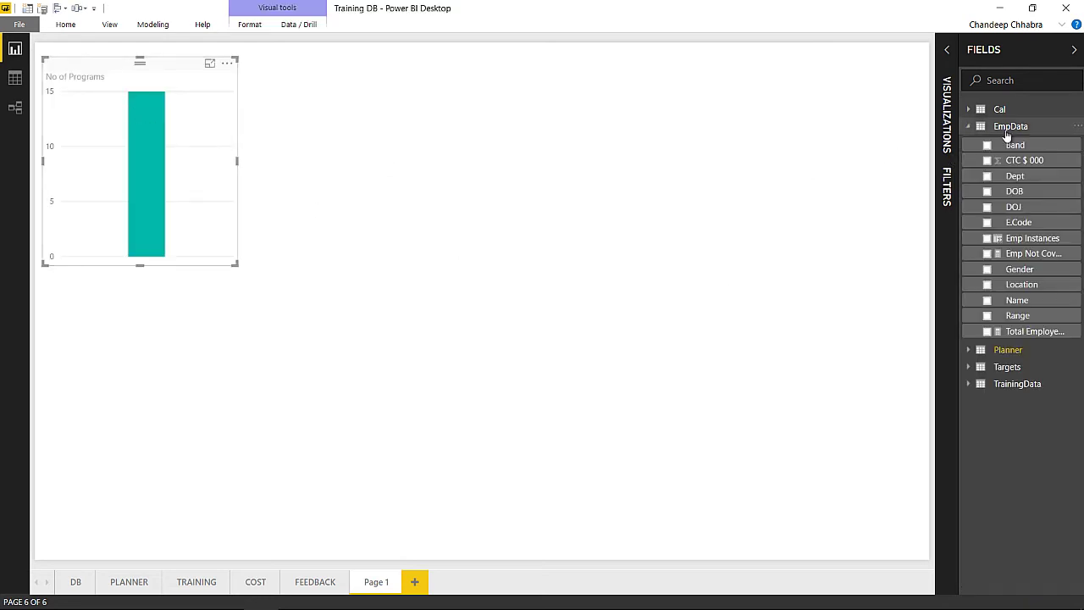
click(987, 176)
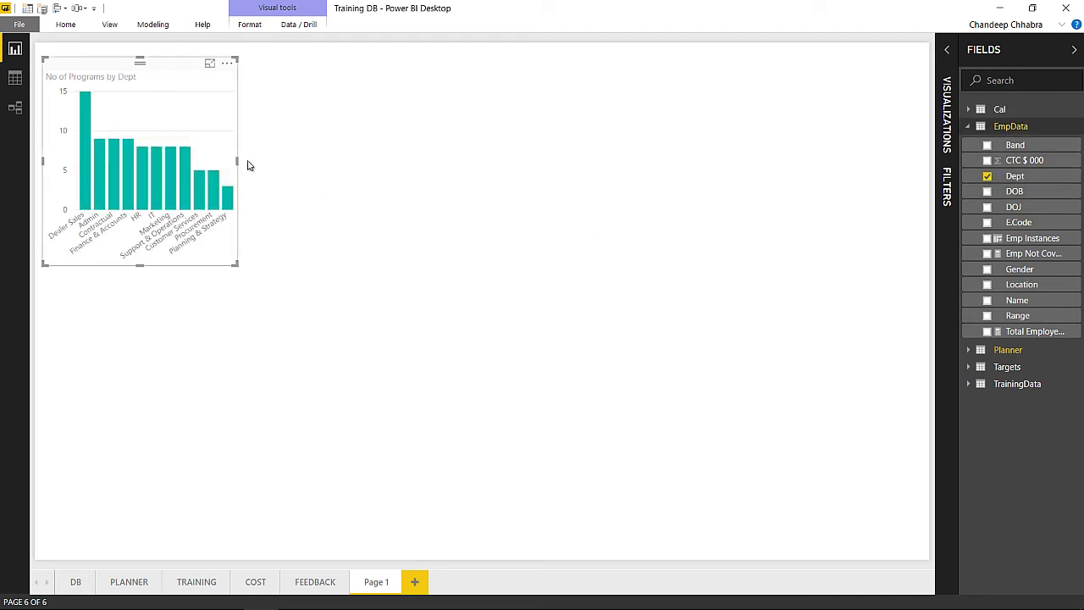
drag(247, 164, 688, 204)
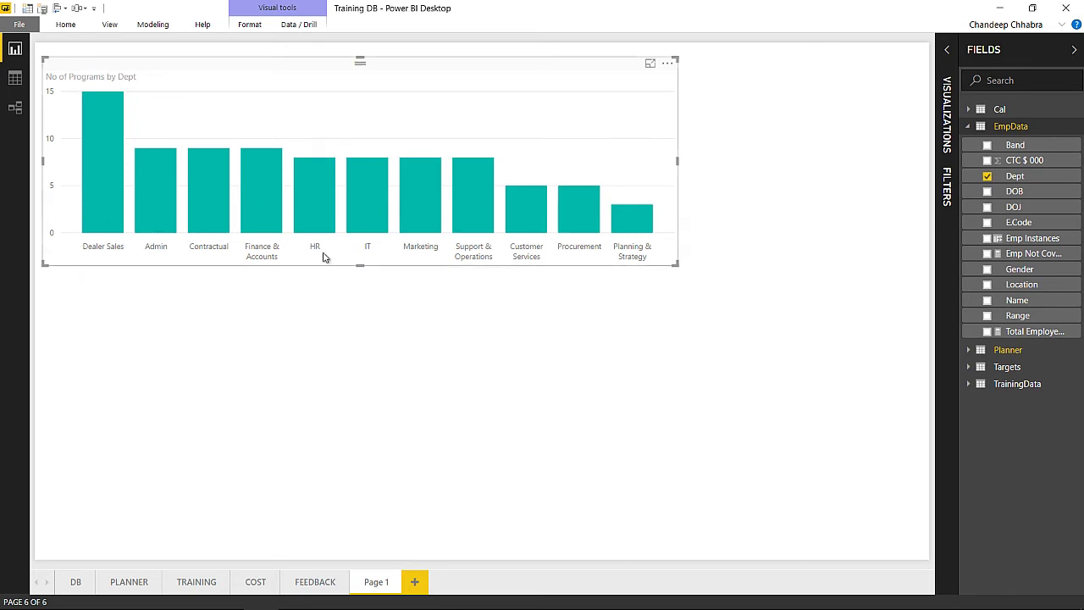
click(315, 387)
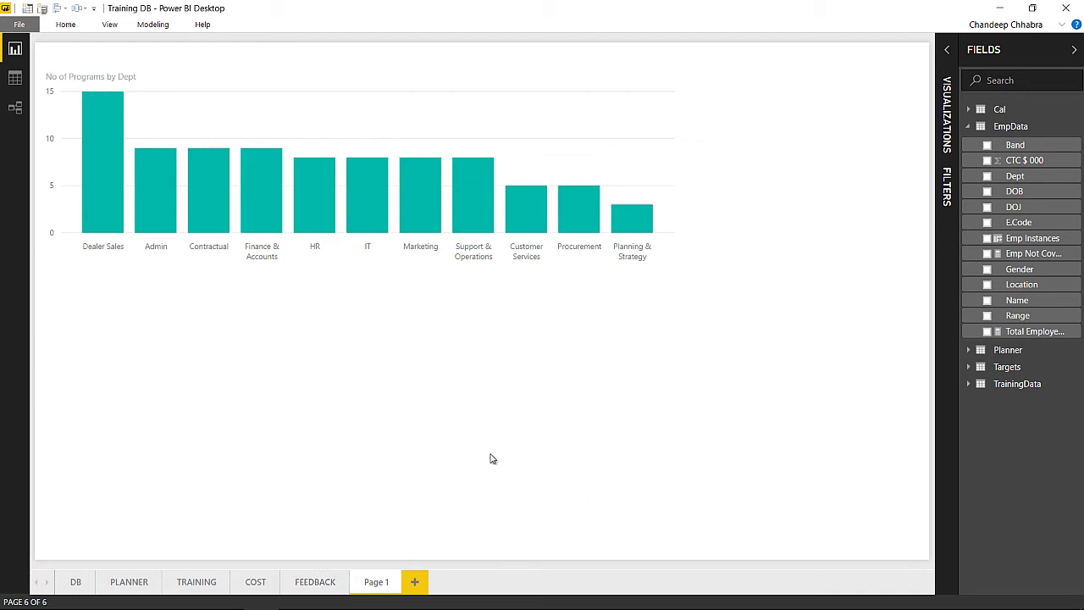
Show the finished FEEDBACK and COST report pages for comparison with the new chart page
click(315, 582)
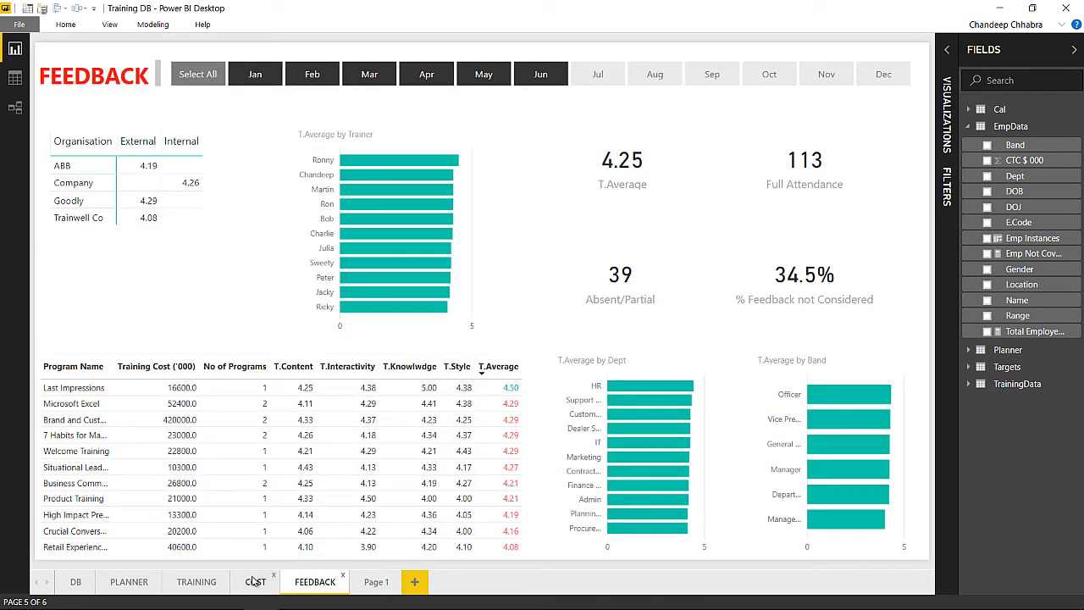
click(255, 581)
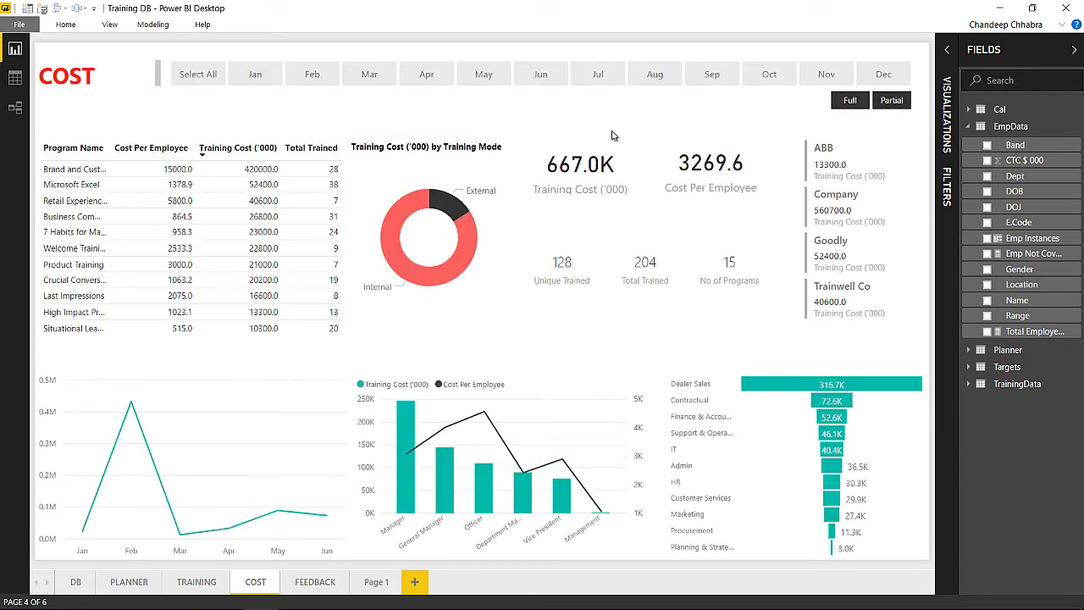
Delete Page 1 with its No of Programs by Dept chart from the report
click(376, 582)
right_click(377, 582)
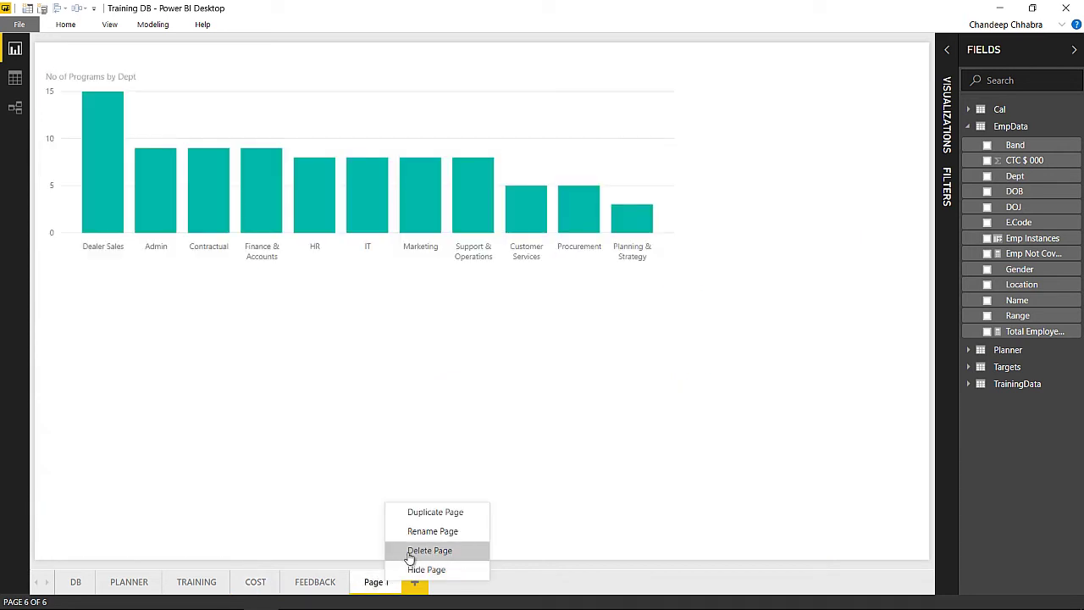
click(412, 549)
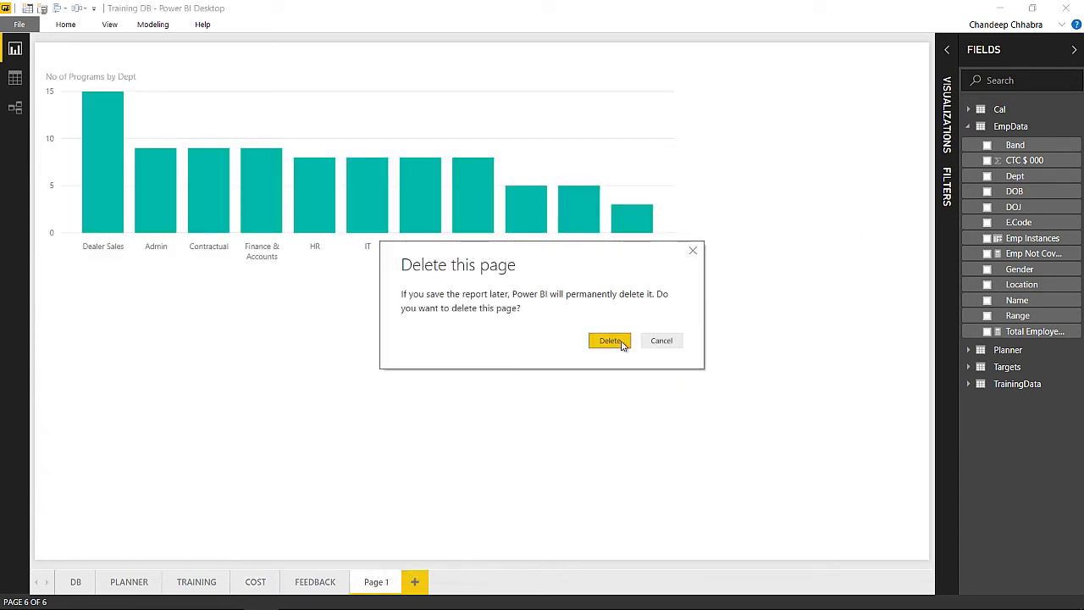
click(623, 344)
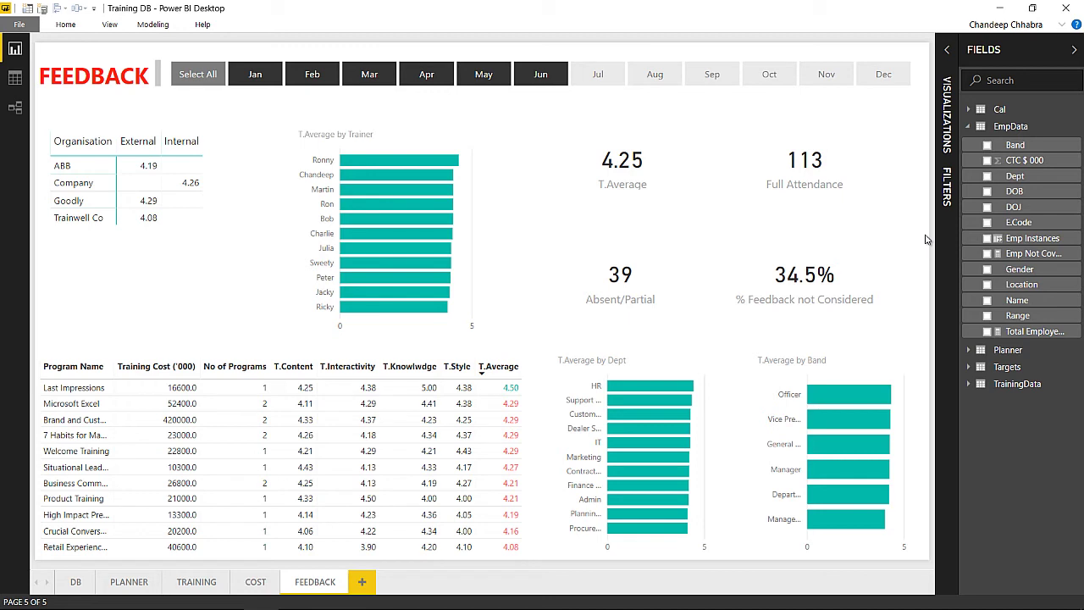
Show the command for publishing the report to Power BI on the web without running it
click(19, 23)
mouse_move(47, 233)
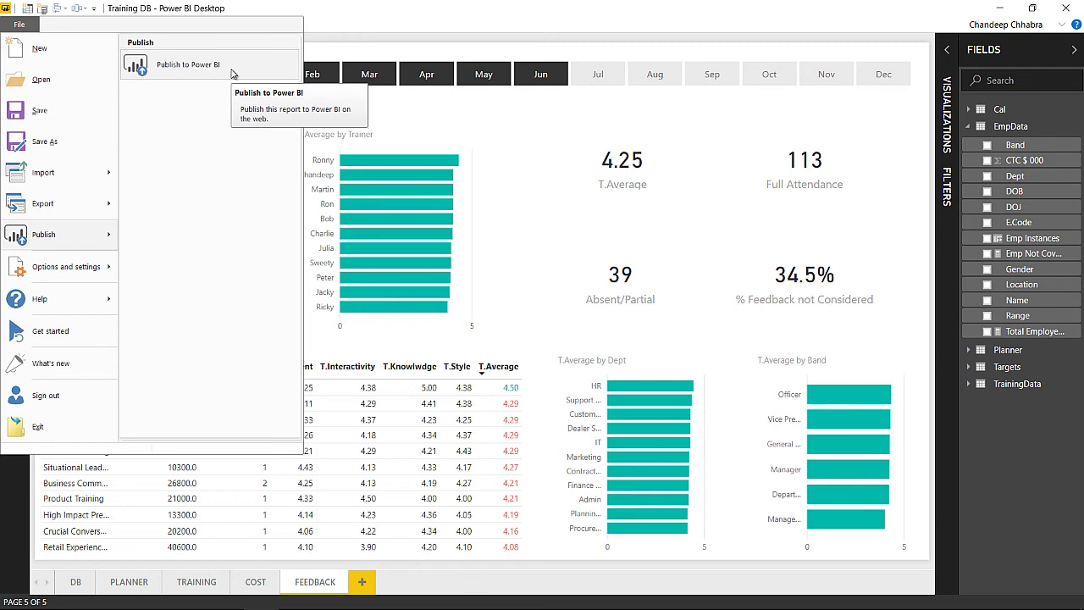
key(Escape)
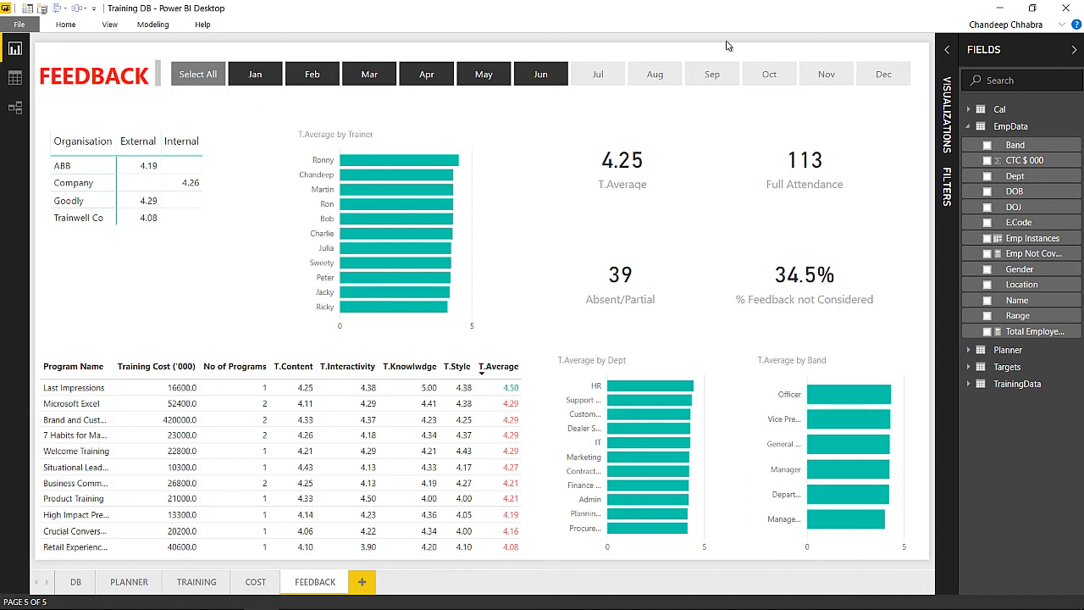
Collapse the field list and show the TRAINING report page
click(1074, 50)
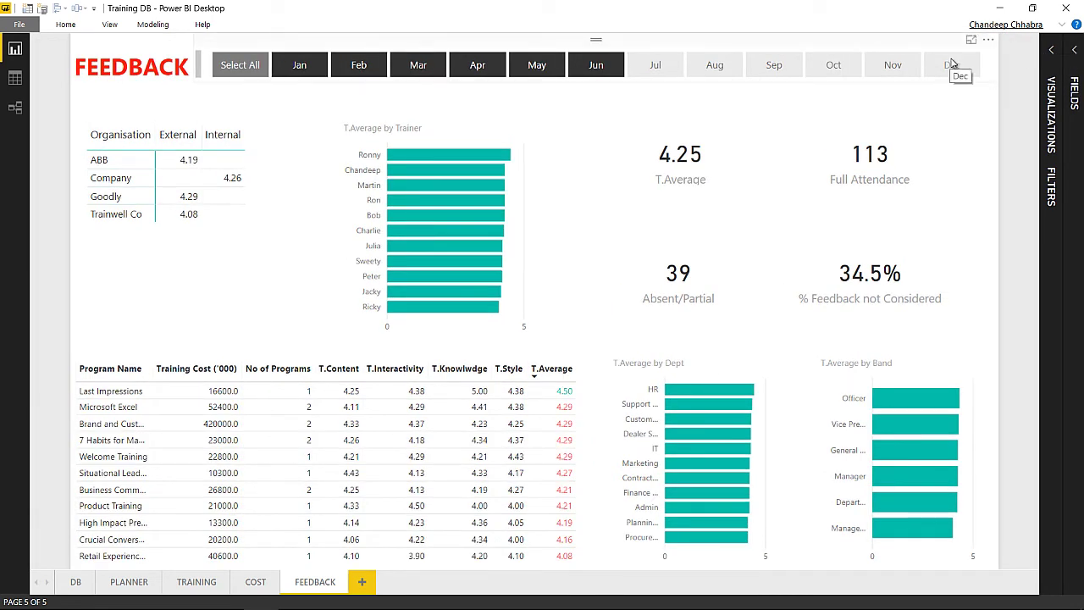
click(198, 582)
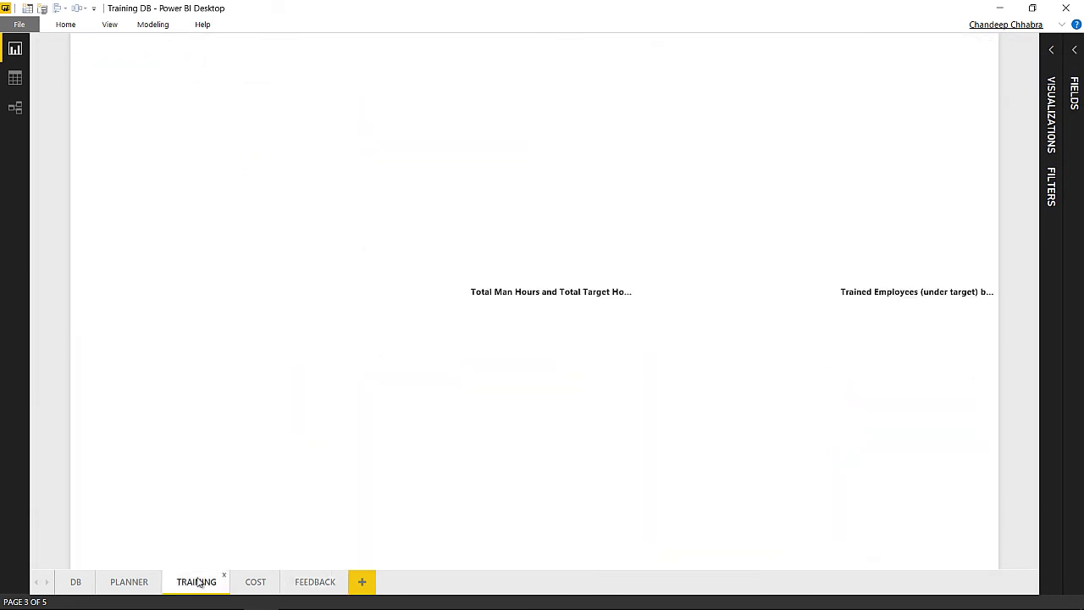